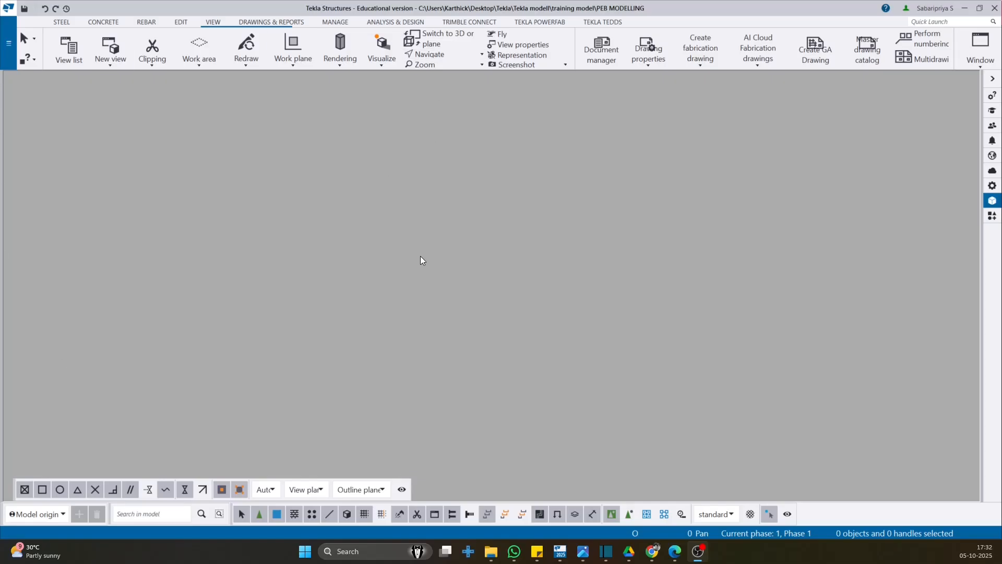
Open the named 3d view of the model and close the view list
{"action": "key", "text": "ctrl+i"}
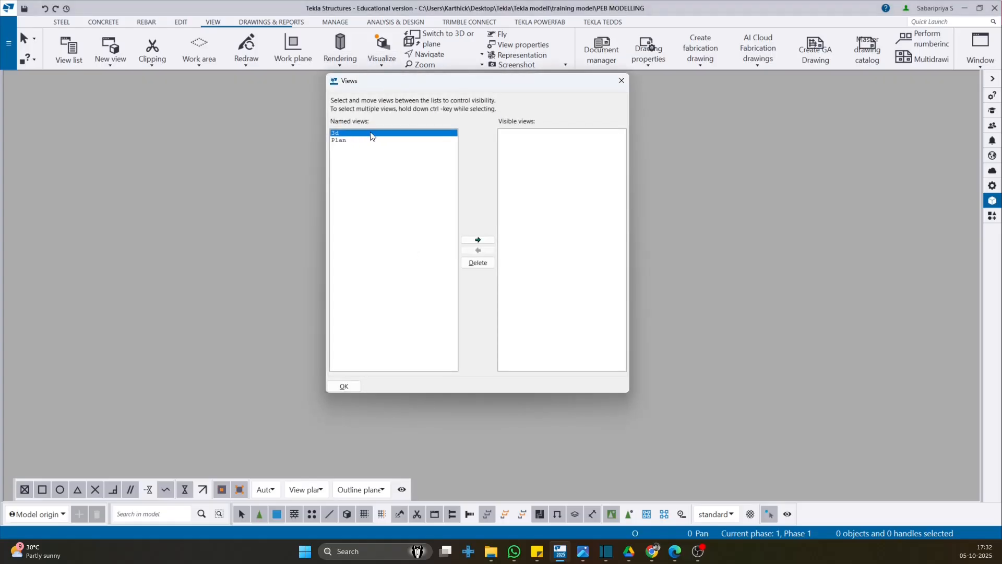
{"action": "left_click", "coordinate": [478, 240]}
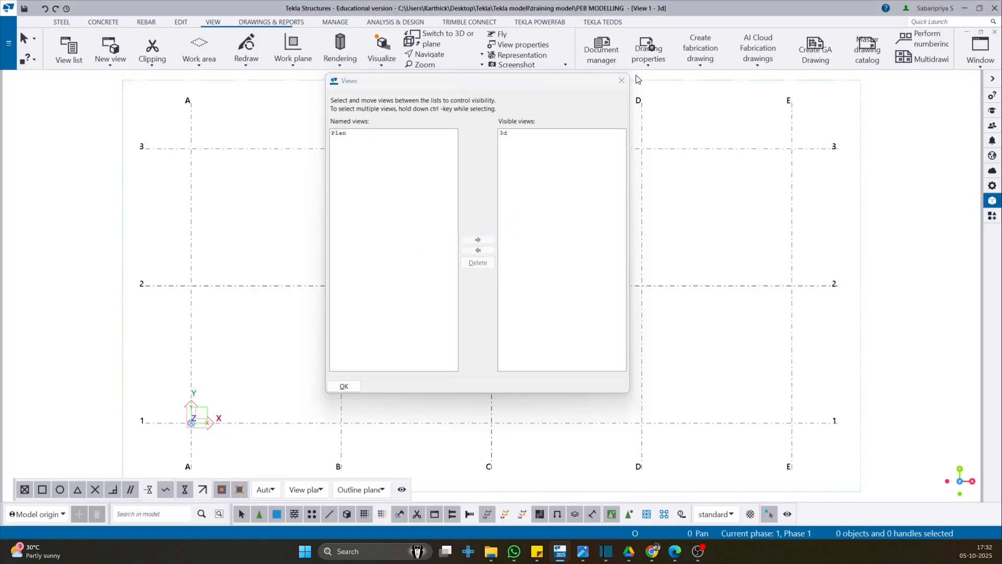
{"action": "left_click", "coordinate": [621, 81]}
{"action": "scroll", "coordinate": [329, 326], "scroll_direction": "up", "scroll_amount": 5}
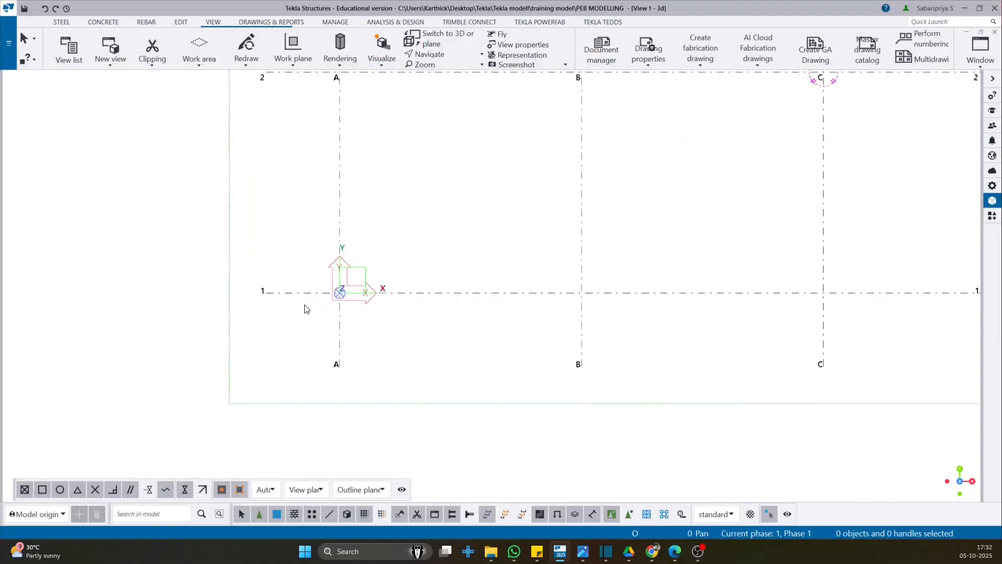
{"action": "scroll", "coordinate": [344, 291], "scroll_direction": "down", "scroll_amount": 5}
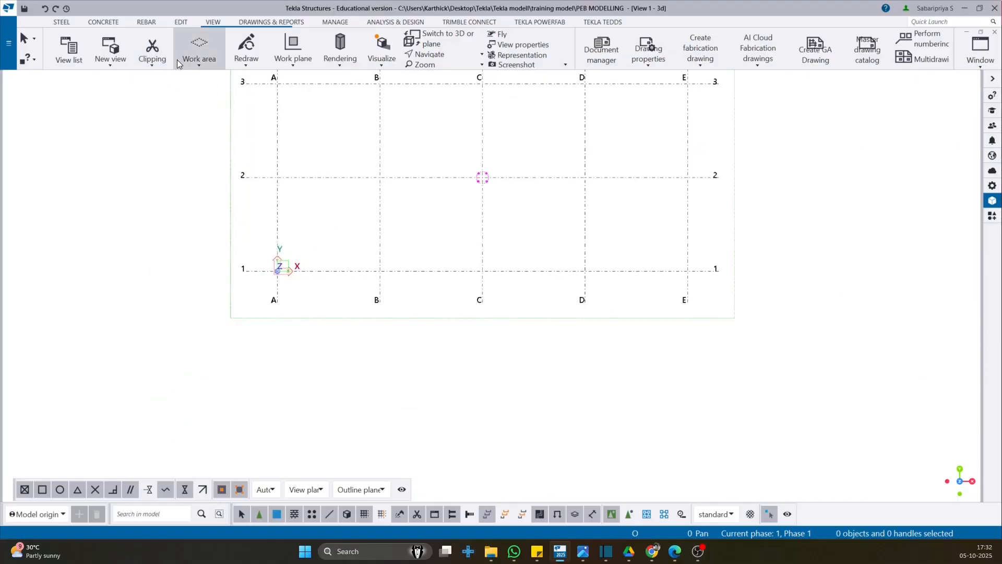
Create a view using two points along grid line 1, from grid A to grid E
{"action": "left_click", "coordinate": [111, 52]}
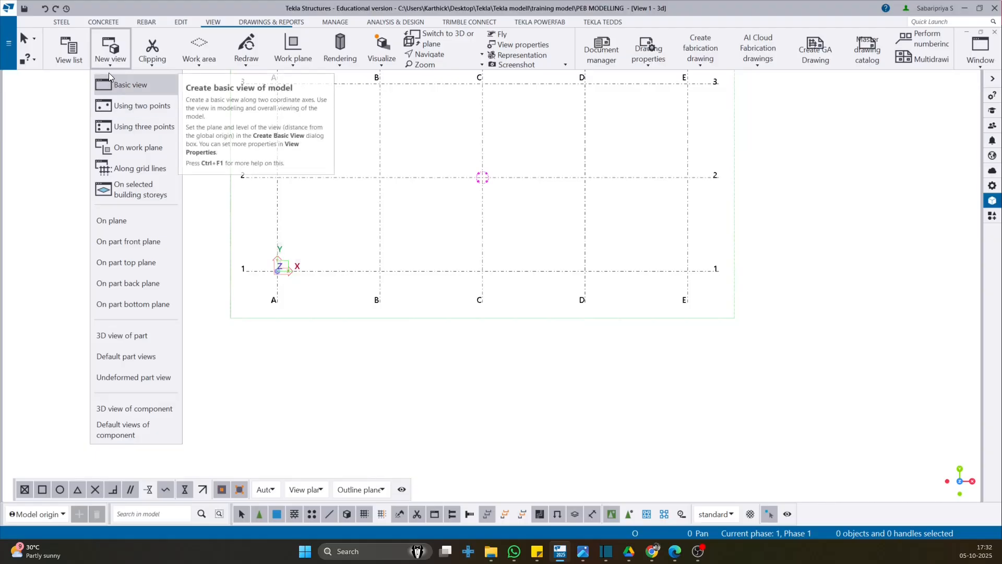
{"action": "left_click", "coordinate": [118, 106]}
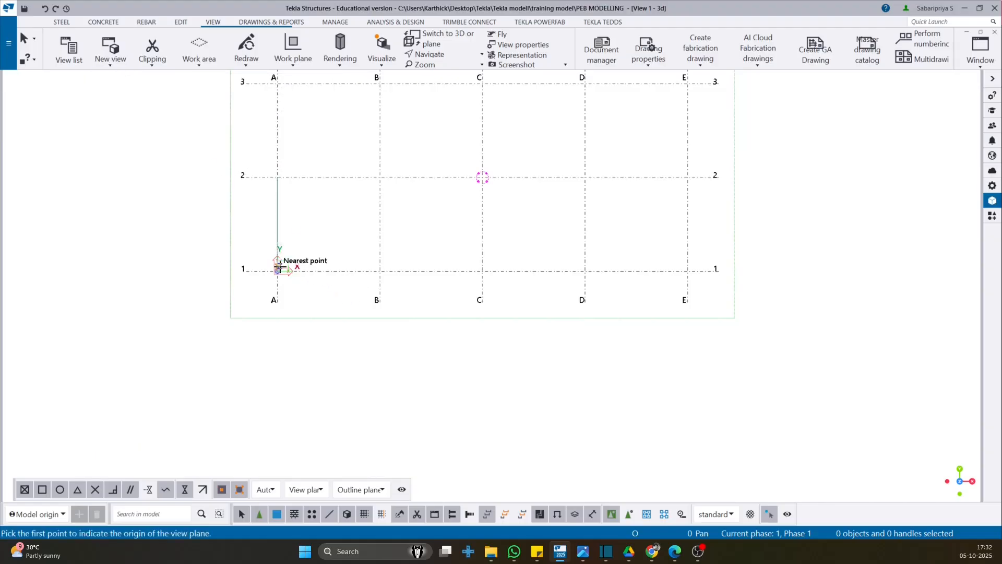
{"action": "left_click", "coordinate": [277, 270]}
{"action": "left_click", "coordinate": [688, 269]}
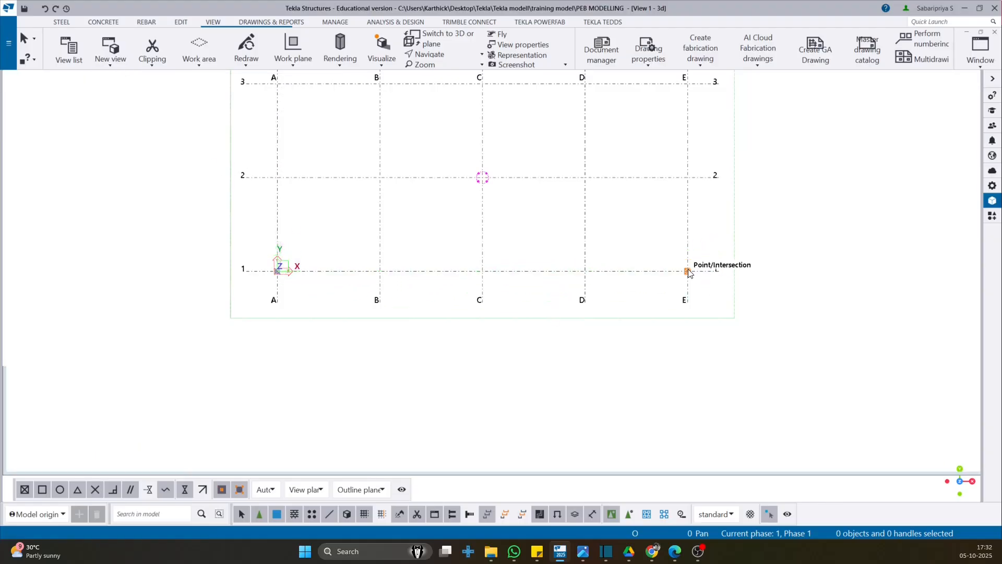
{"action": "key", "text": "Escape"}
Make parts, bolts and holes visible both in the model and in components in the new view's display settings
{"action": "double_click", "coordinate": [380, 224]}
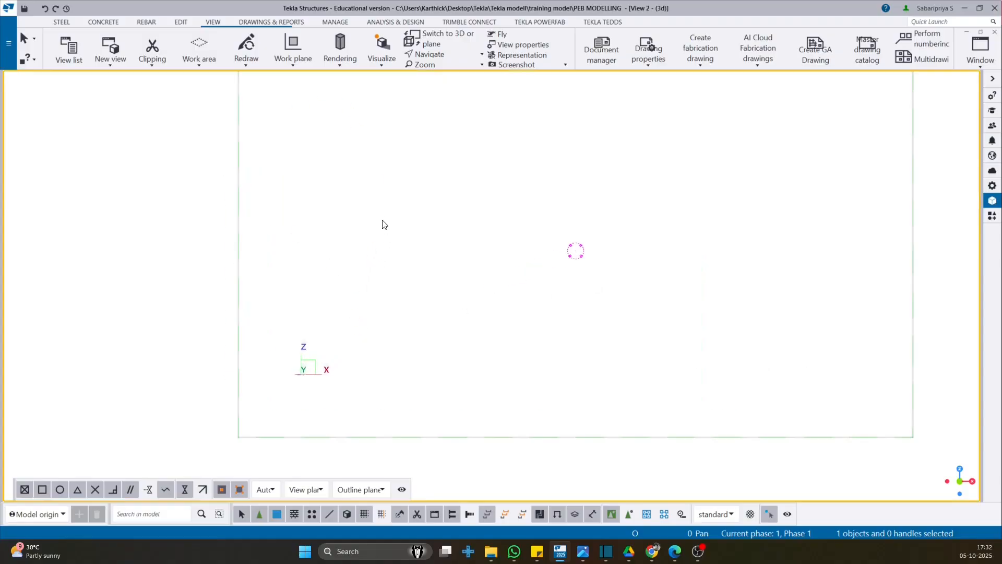
{"action": "left_click", "coordinate": [552, 221]}
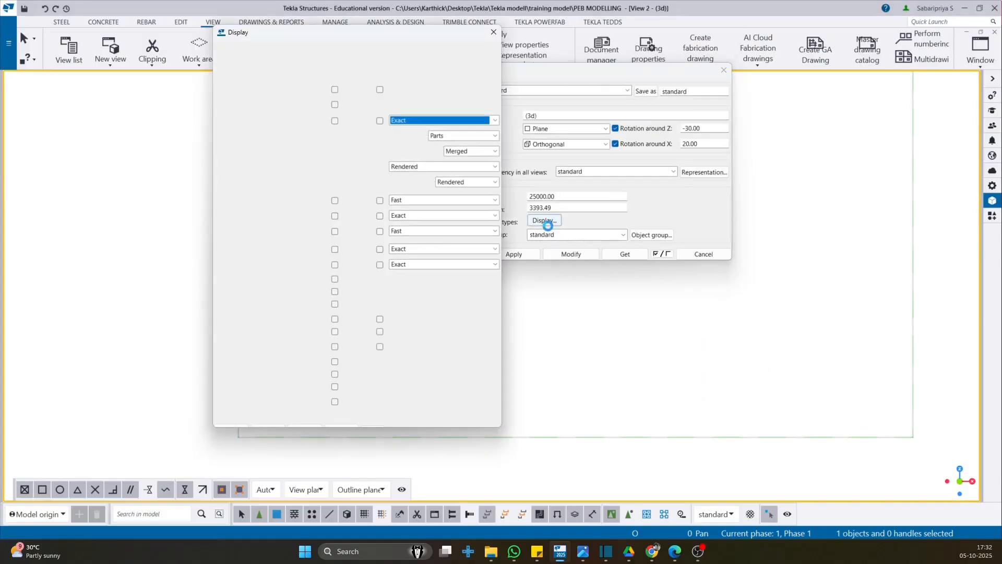
{"action": "left_click", "coordinate": [334, 142]}
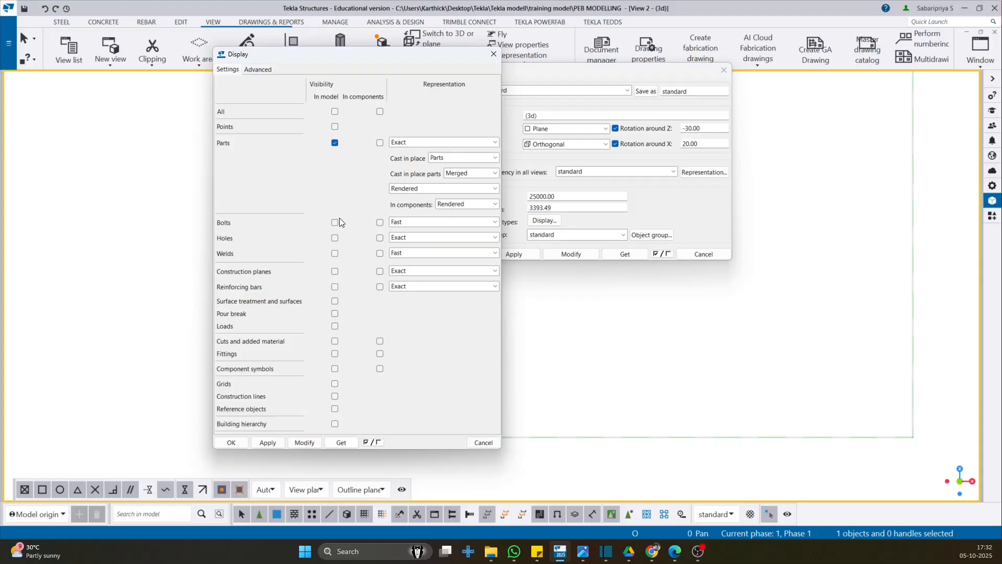
{"action": "left_click", "coordinate": [335, 237]}
{"action": "left_click", "coordinate": [335, 222]}
{"action": "left_click", "coordinate": [379, 142]}
{"action": "left_click", "coordinate": [379, 222]}
{"action": "left_click", "coordinate": [379, 238]}
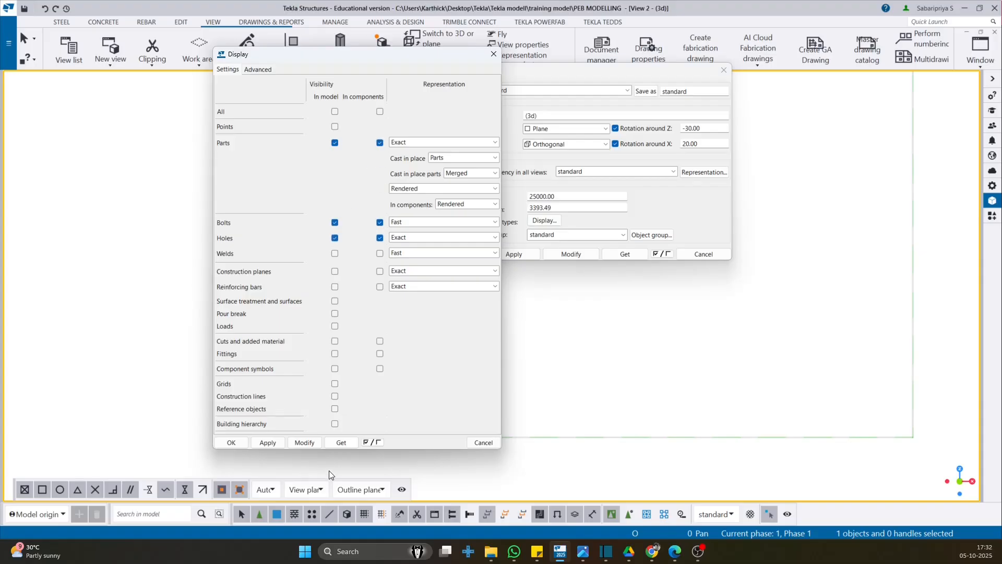
{"action": "left_click", "coordinate": [316, 443]}
{"action": "left_click", "coordinate": [491, 442]}
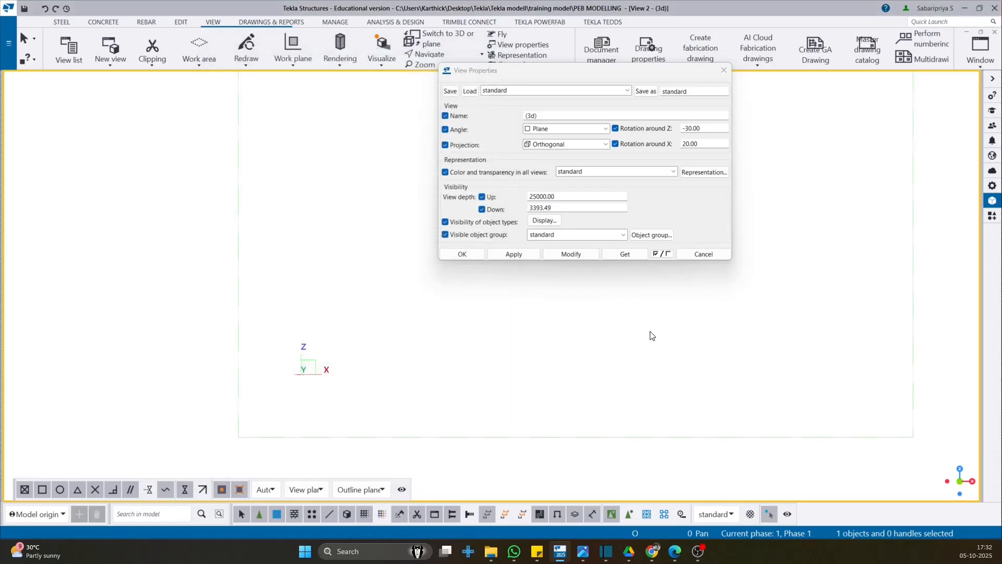
Turn on grid visibility for the new elevation view and close its view properties
{"action": "left_click", "coordinate": [544, 220]}
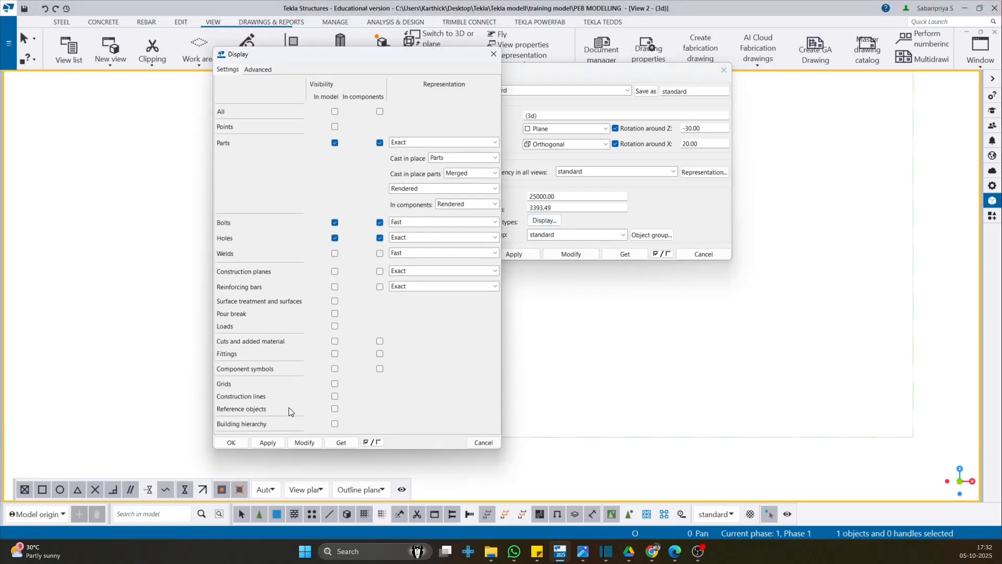
{"action": "left_click", "coordinate": [335, 384]}
{"action": "left_click", "coordinate": [305, 443]}
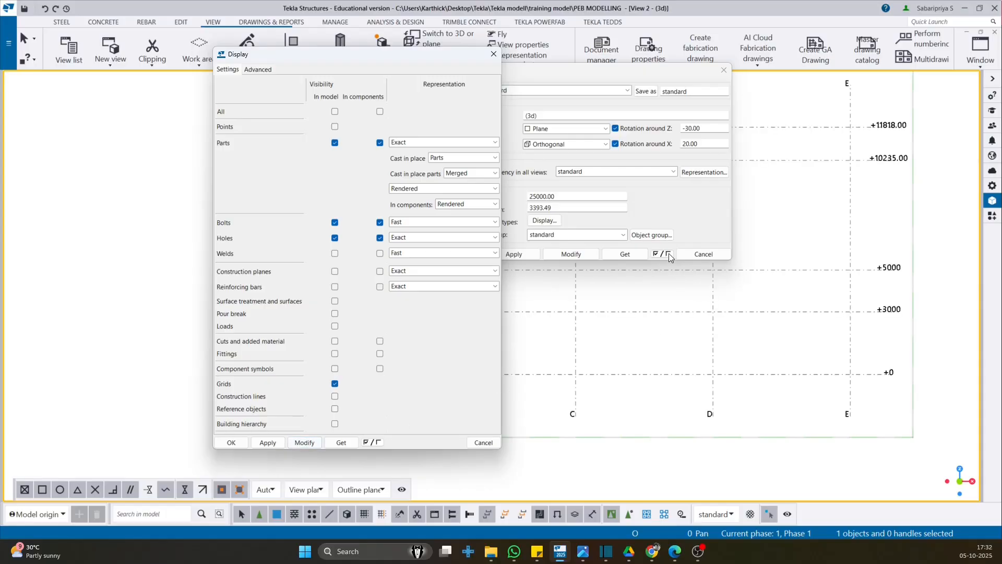
{"action": "left_click", "coordinate": [703, 254]}
Open the Applications & components catalog and search it for PEB
{"action": "middle_click_drag", "start_coordinate": [328, 322], "coordinate": [322, 367]}
{"action": "middle_click_drag", "start_coordinate": [282, 416], "coordinate": [302, 367]}
{"action": "scroll", "coordinate": [302, 367], "scroll_direction": "up", "scroll_amount": 3}
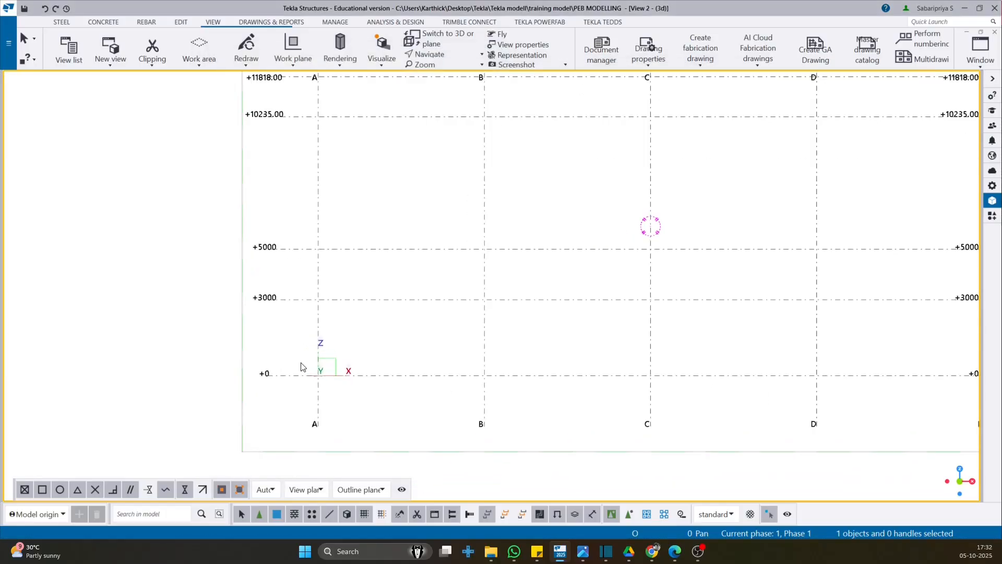
{"action": "middle_click_drag", "start_coordinate": [314, 250], "coordinate": [306, 353]}
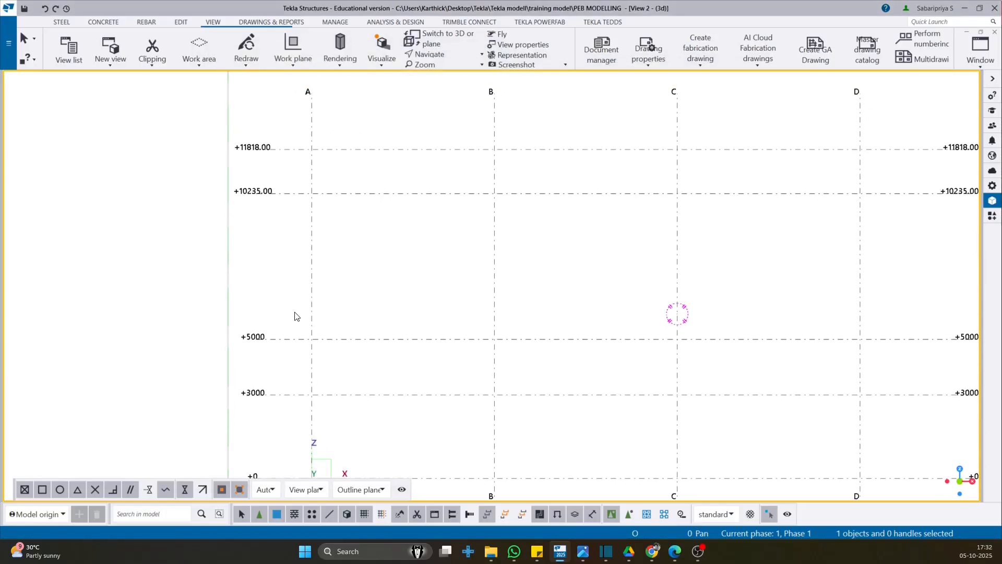
{"action": "middle_click_drag", "start_coordinate": [293, 315], "coordinate": [296, 159]}
{"action": "middle_click_drag", "start_coordinate": [569, 185], "coordinate": [531, 235]}
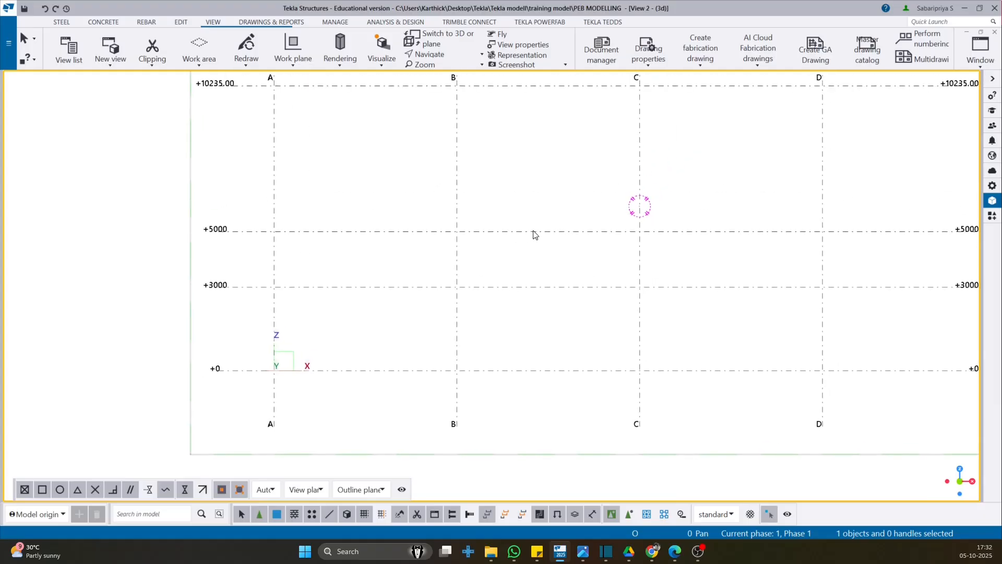
{"action": "key", "text": "ctrl+f"}
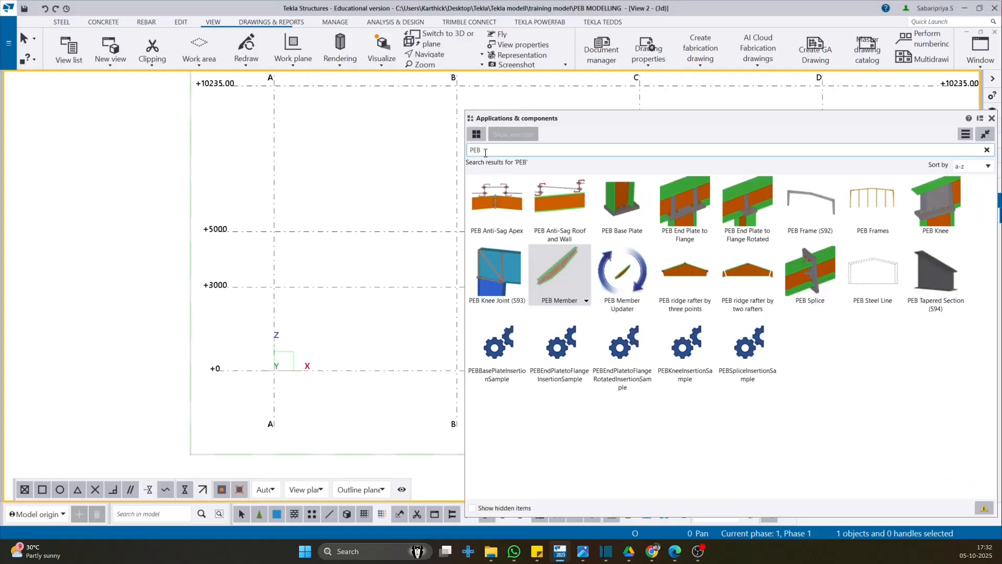
{"action": "left_click_drag", "start_coordinate": [490, 150], "coordinate": [458, 149]}
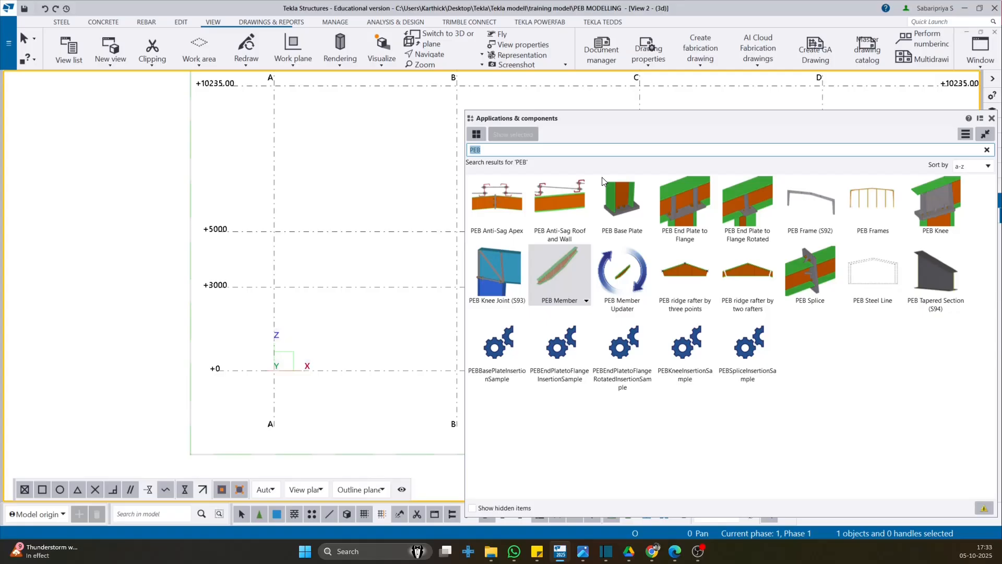
{"action": "type", "text": "PE"}
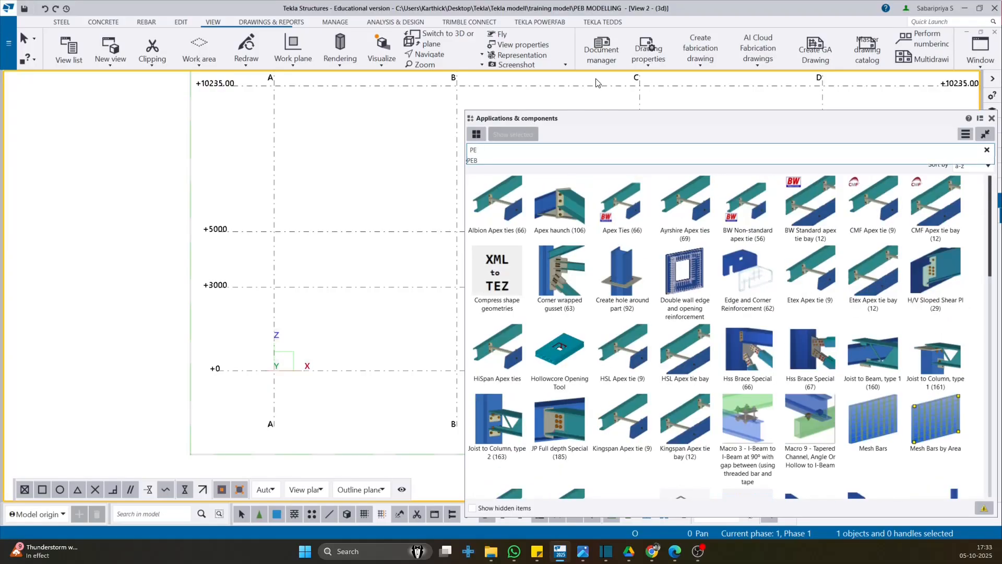
{"action": "type", "text": "B"}
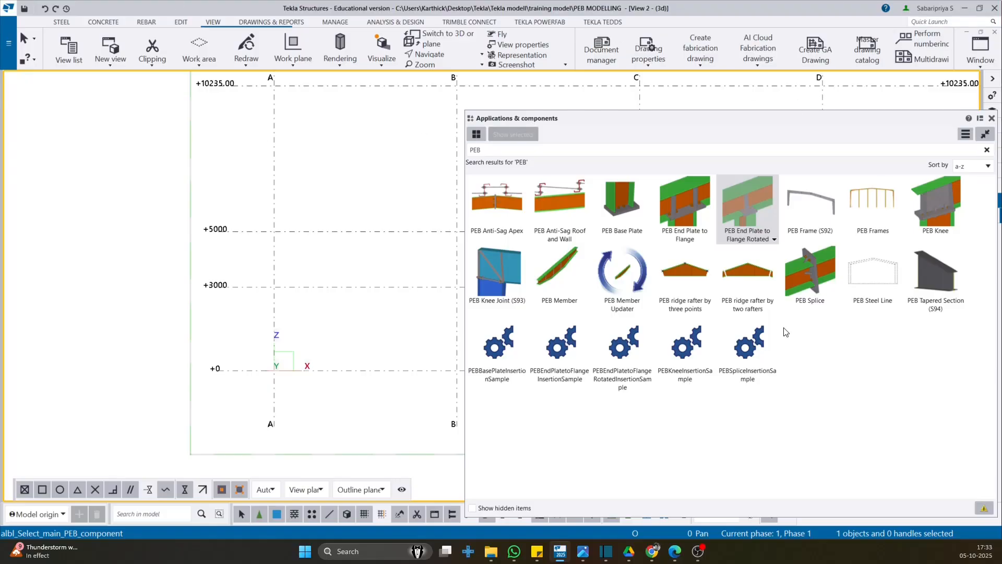
Start the PEB Member component, open its properties and apply the standard parameters
{"action": "middle_click_drag", "start_coordinate": [239, 311], "coordinate": [202, 191]}
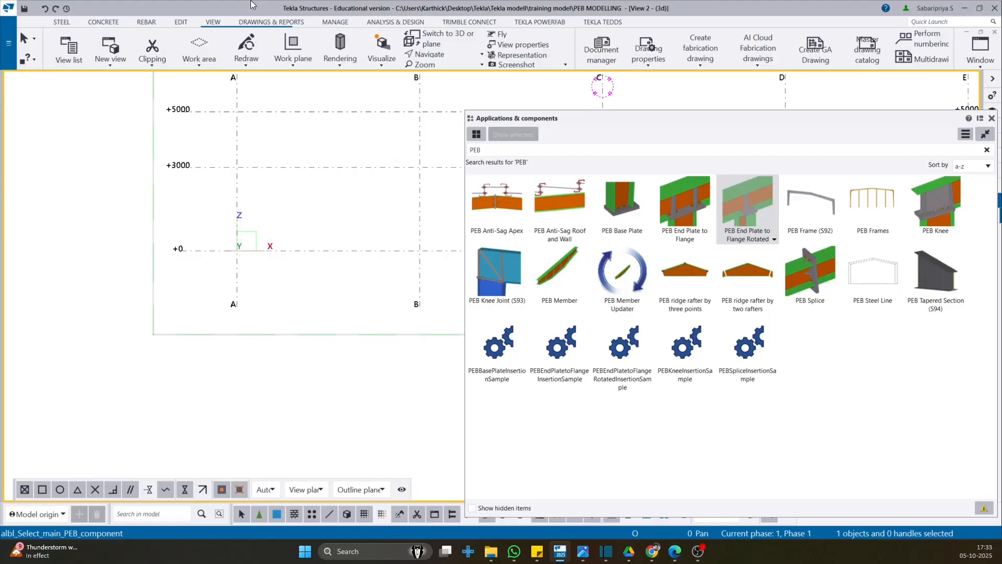
{"action": "middle_click_drag", "start_coordinate": [217, 238], "coordinate": [217, 358]}
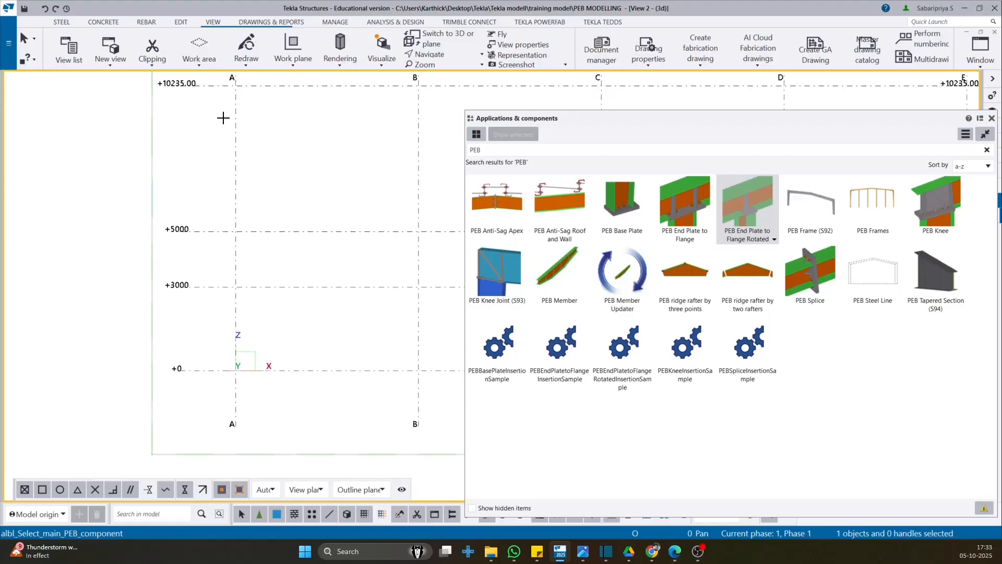
{"action": "left_click", "coordinate": [559, 269]}
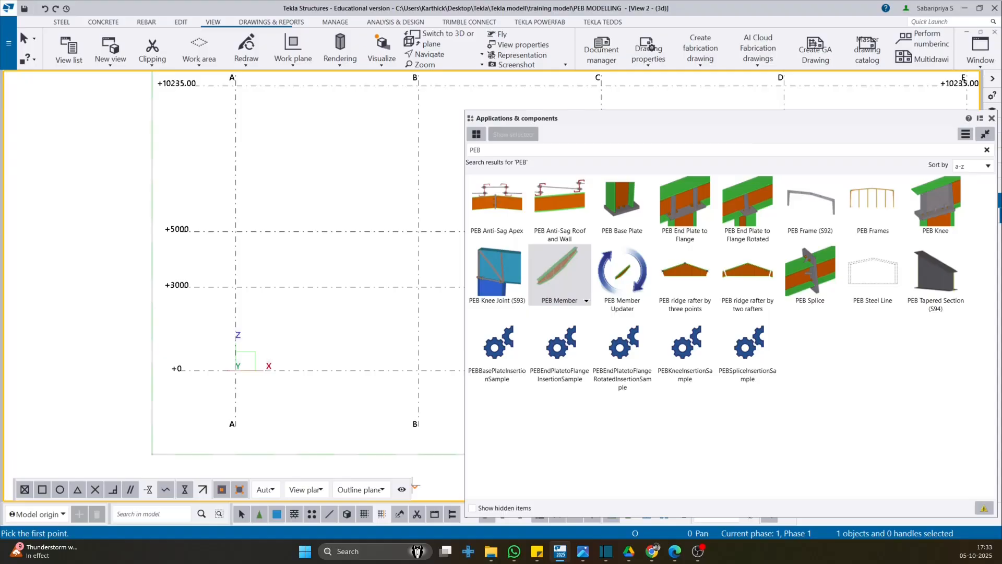
{"action": "left_click_drag", "start_coordinate": [456, 200], "coordinate": [538, 114]}
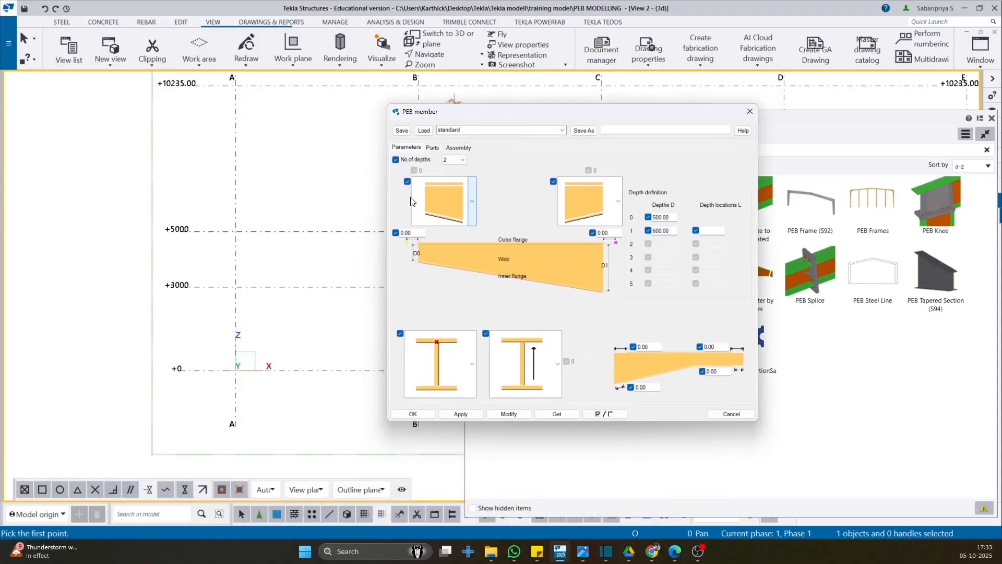
{"action": "left_click", "coordinate": [463, 170]}
{"action": "middle_click_drag", "start_coordinate": [134, 345], "coordinate": [140, 327]}
{"action": "scroll", "coordinate": [244, 358], "scroll_direction": "down", "scroll_amount": 1}
{"action": "scroll", "coordinate": [243, 358], "scroll_direction": "down", "scroll_amount": 1}
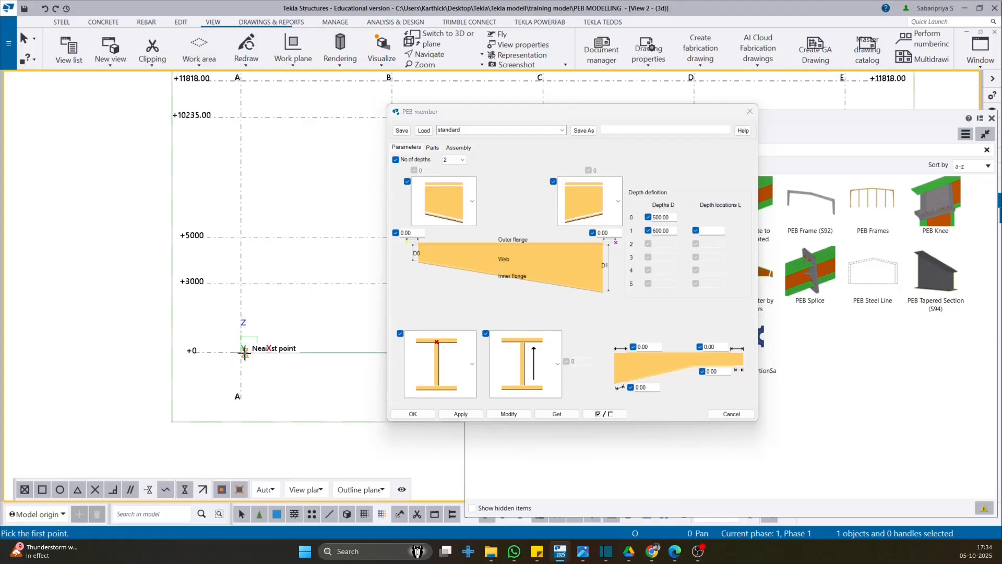
{"action": "middle_click_drag", "start_coordinate": [268, 146], "coordinate": [255, 275]}
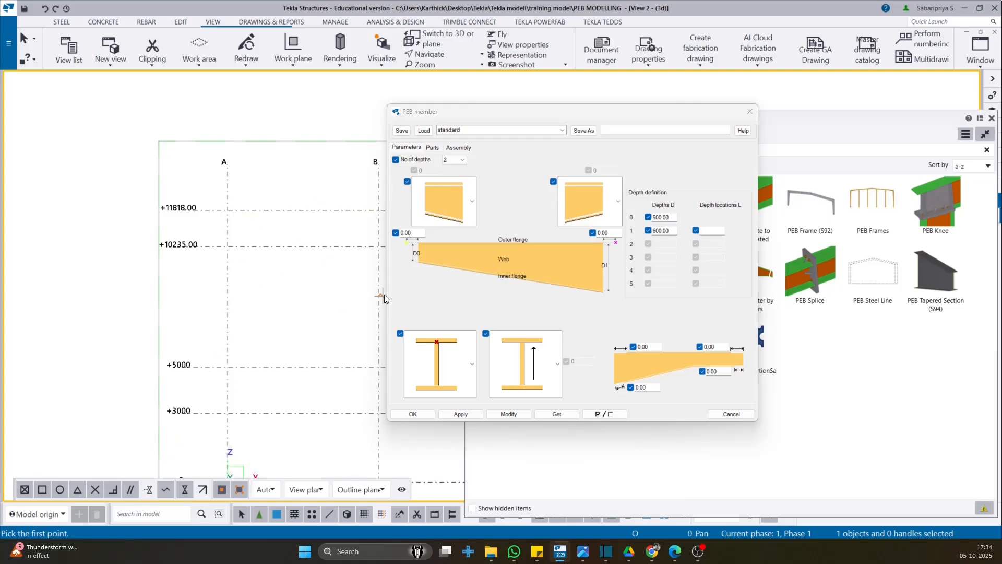
{"action": "double_click", "coordinate": [667, 218]}
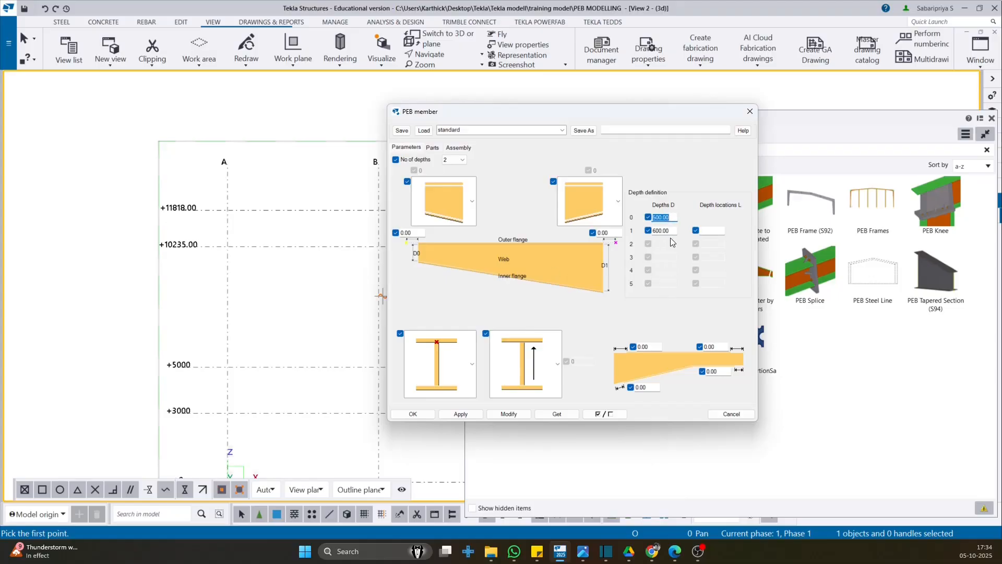
{"action": "left_click", "coordinate": [460, 414]}
{"action": "left_click", "coordinate": [403, 417]}
Place a PEB member as a column on grid A from level +0 to level +10235
{"action": "middle_click_drag", "start_coordinate": [334, 323], "coordinate": [334, 162]}
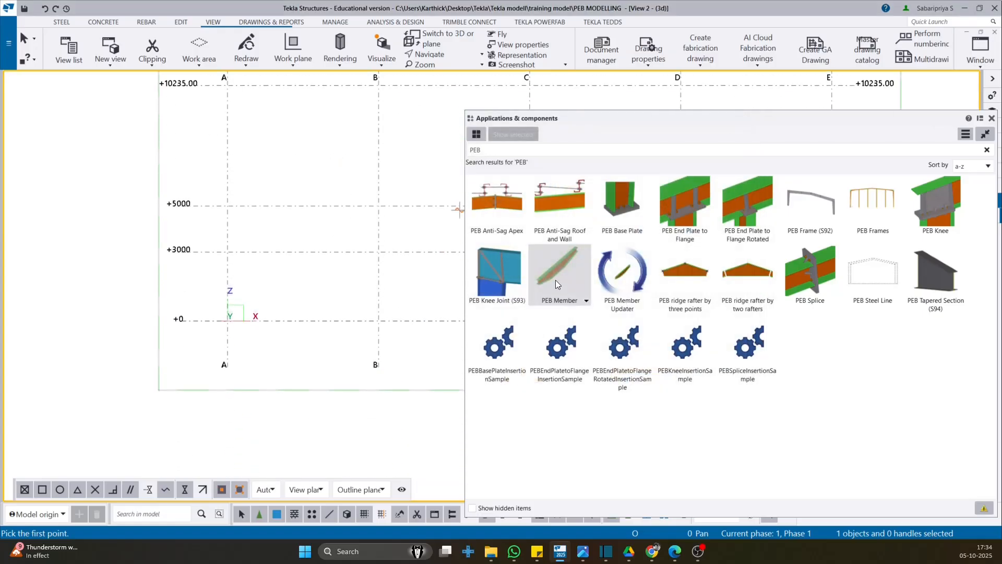
{"action": "left_click", "coordinate": [228, 320]}
{"action": "middle_click_drag", "start_coordinate": [230, 261], "coordinate": [233, 354]}
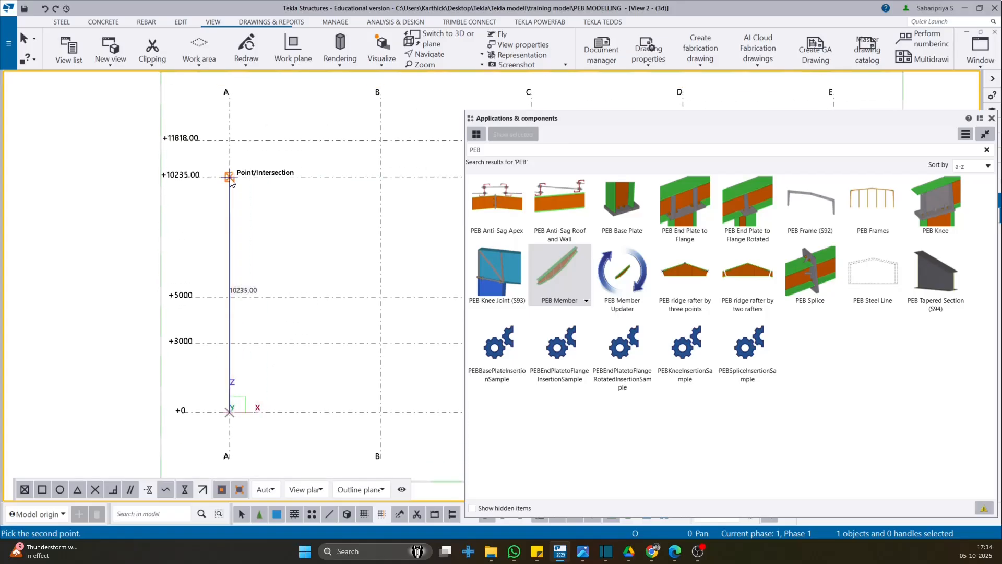
{"action": "left_click", "coordinate": [272, 191]}
Examine the grid A column from its base up to its top end at level +10235
{"action": "middle_click_drag", "start_coordinate": [235, 361], "coordinate": [246, 350]}
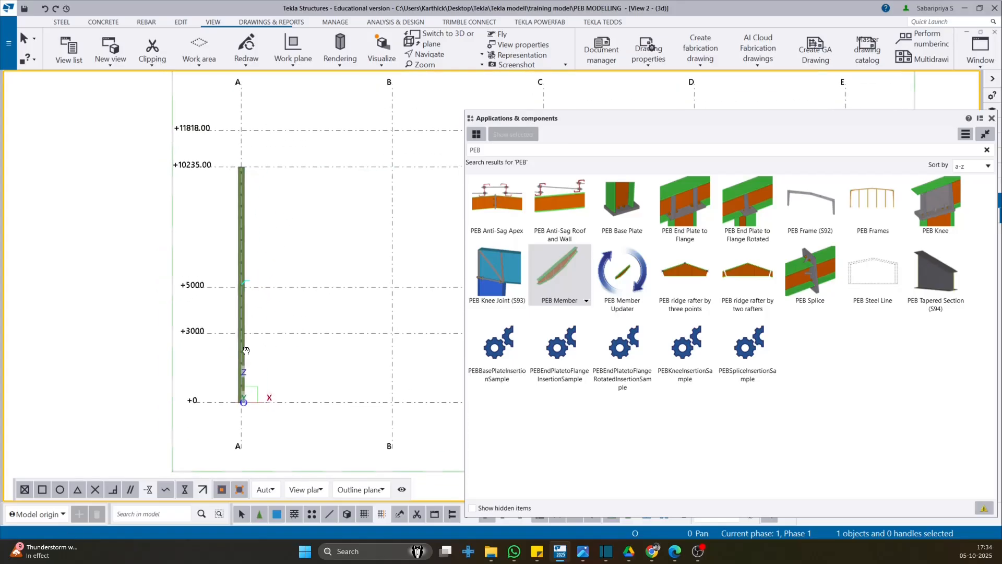
{"action": "scroll", "coordinate": [245, 350], "scroll_direction": "up", "scroll_amount": 5}
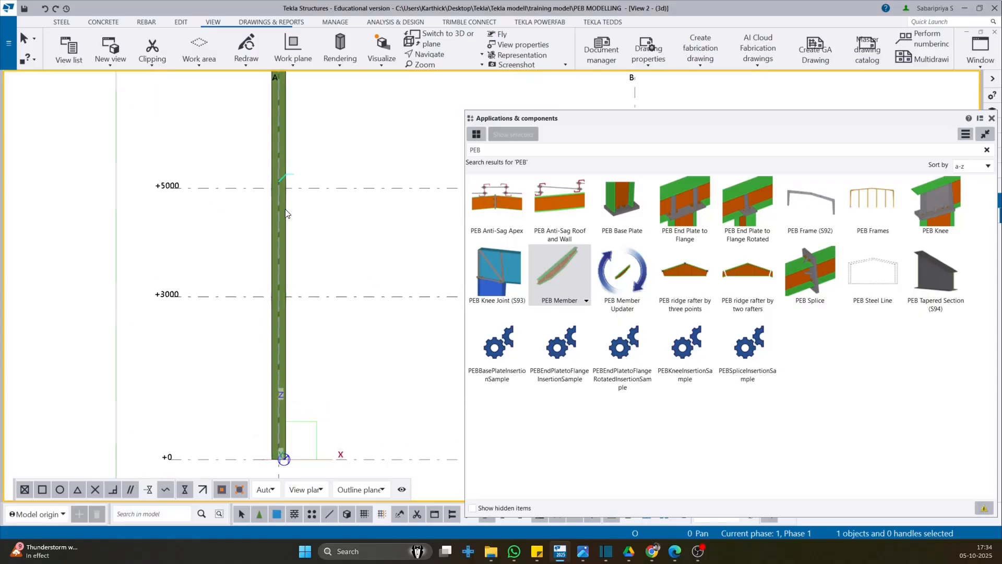
{"action": "middle_click_drag", "start_coordinate": [286, 210], "coordinate": [270, 399]}
{"action": "scroll", "coordinate": [273, 177], "scroll_direction": "down", "scroll_amount": 1}
{"action": "middle_click_drag", "start_coordinate": [273, 177], "coordinate": [276, 291]}
{"action": "scroll", "coordinate": [255, 206], "scroll_direction": "up", "scroll_amount": 1}
{"action": "middle_click_drag", "start_coordinate": [264, 329], "coordinate": [265, 292]}
{"action": "scroll", "coordinate": [254, 194], "scroll_direction": "up", "scroll_amount": 4}
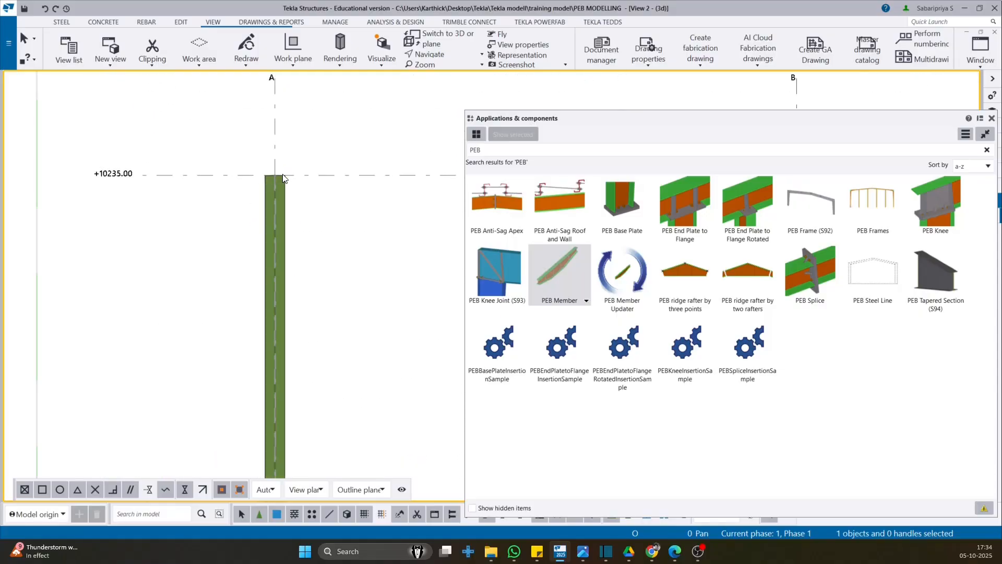
{"action": "scroll", "coordinate": [283, 178], "scroll_direction": "up", "scroll_amount": 3}
{"action": "scroll", "coordinate": [270, 186], "scroll_direction": "up", "scroll_amount": 4}
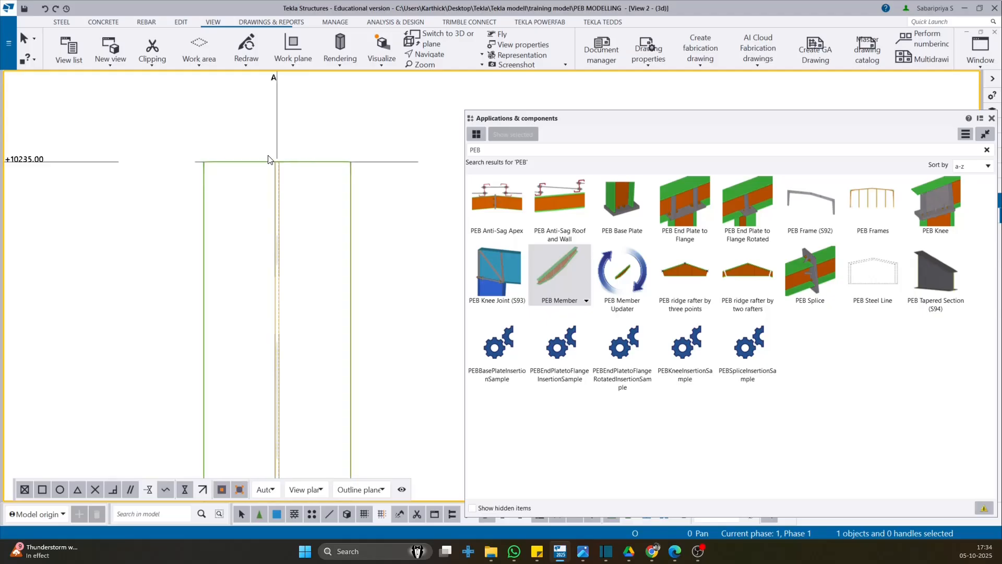
{"action": "scroll", "coordinate": [269, 179], "scroll_direction": "down", "scroll_amount": 2}
{"action": "scroll", "coordinate": [276, 178], "scroll_direction": "down", "scroll_amount": 2}
{"action": "scroll", "coordinate": [277, 177], "scroll_direction": "down", "scroll_amount": 3}
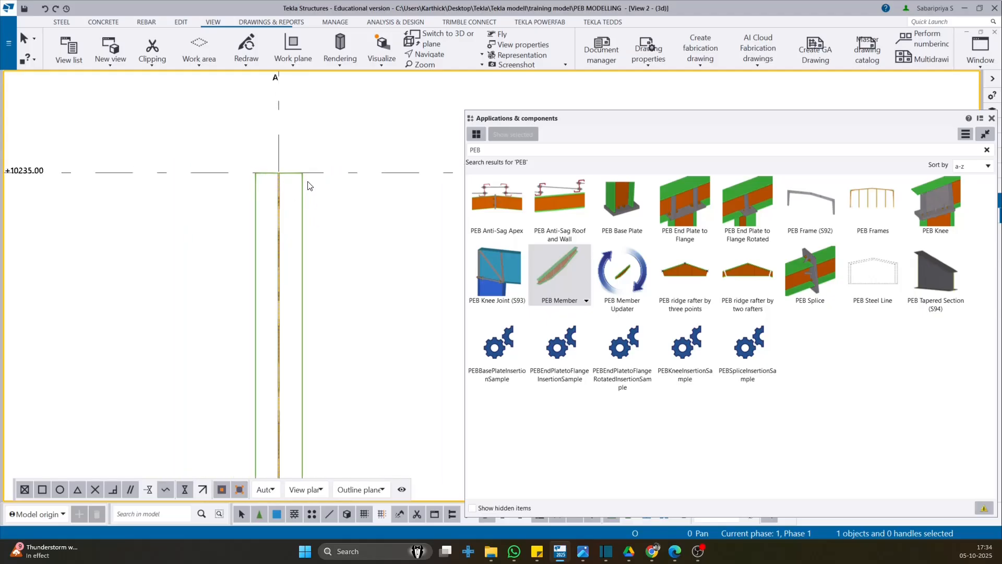
Select the grid A column and modify its PEB member rotation to the rotated I-section with the rightward arrow
{"action": "left_click", "coordinate": [308, 188]}
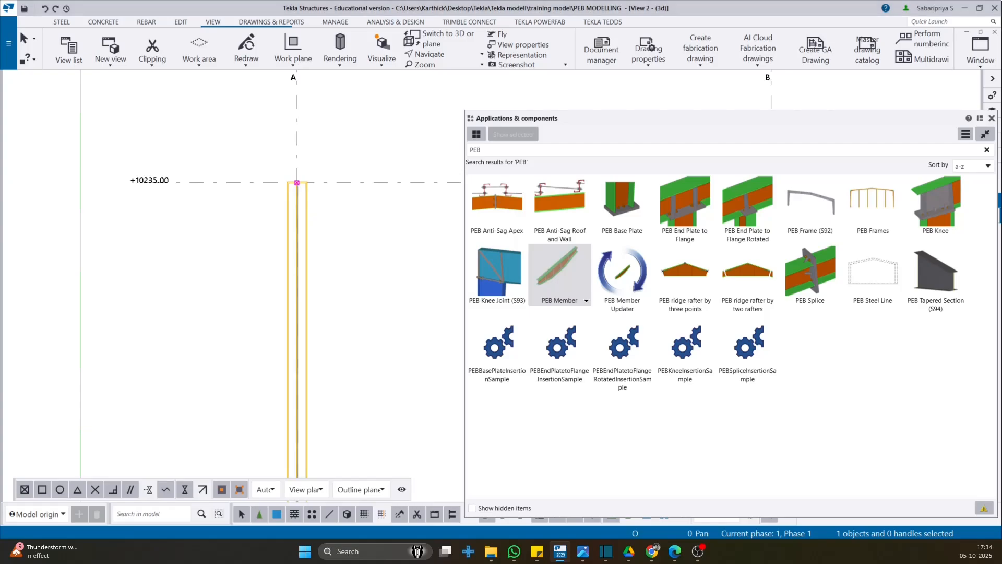
{"action": "double_click", "coordinate": [560, 274]}
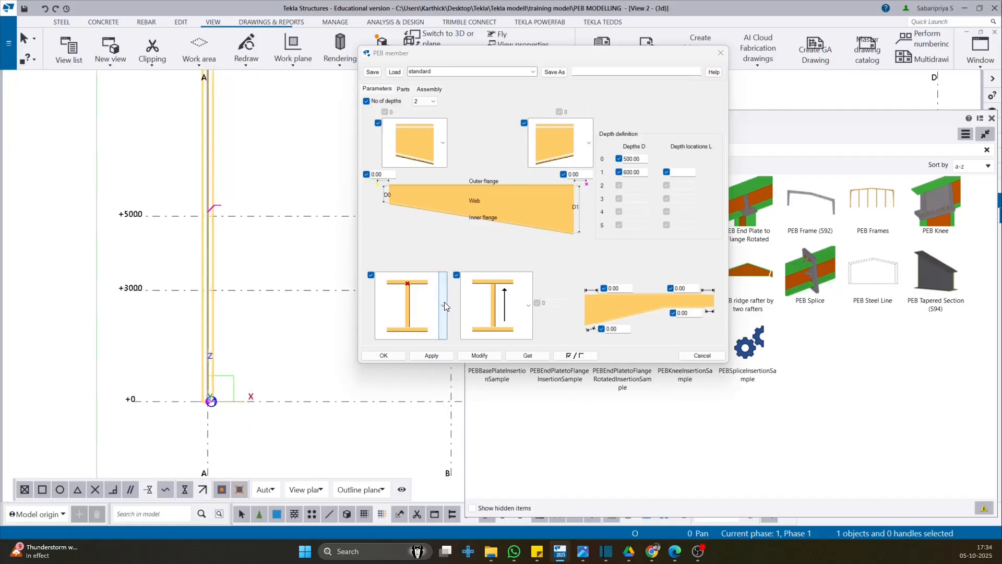
{"action": "left_click", "coordinate": [518, 302]}
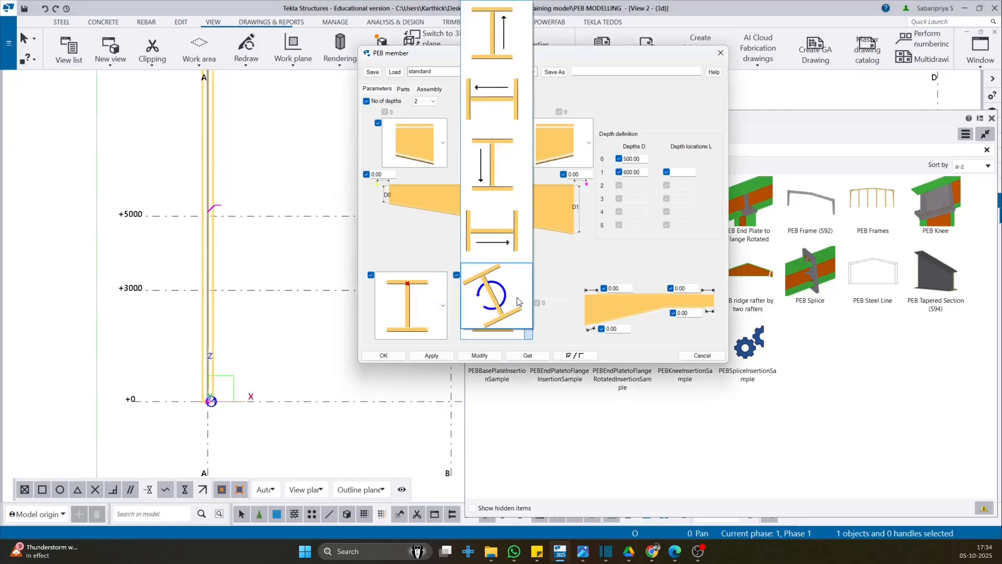
{"action": "left_click", "coordinate": [506, 244]}
{"action": "left_click", "coordinate": [479, 355]}
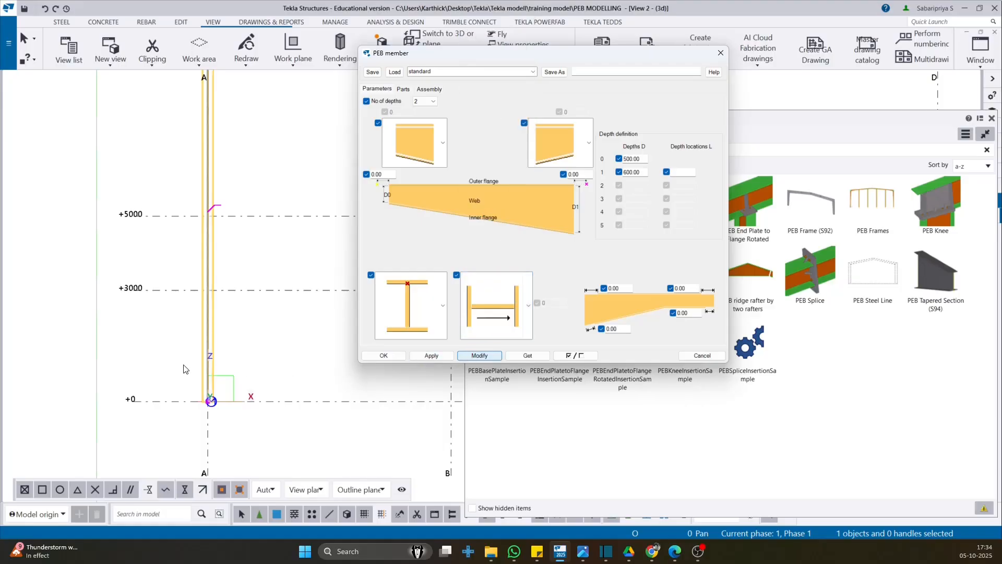
Examine the rotated column from its base to its top to see which side of grid line A it lies on
{"action": "scroll", "coordinate": [190, 386], "scroll_direction": "up", "scroll_amount": 5}
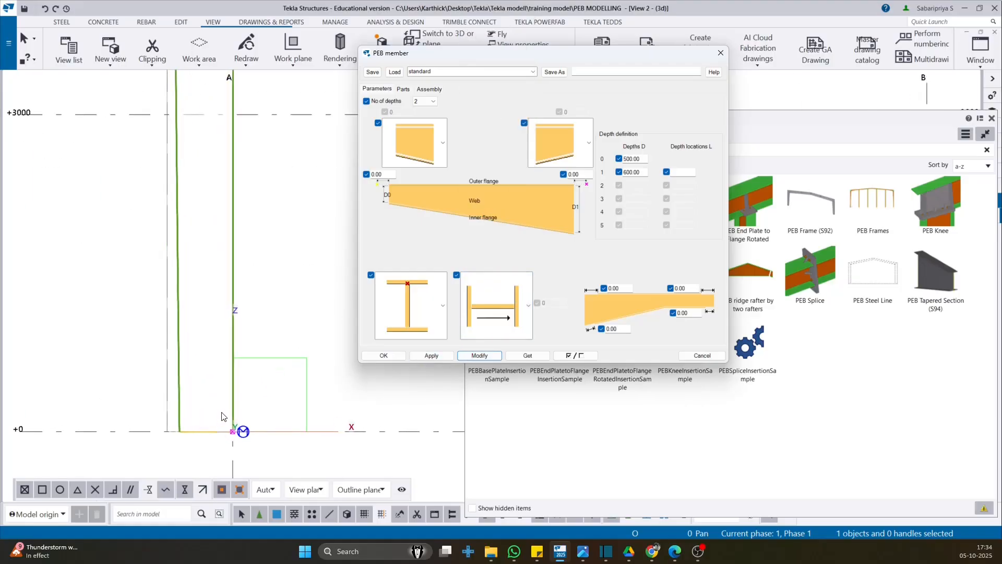
{"action": "scroll", "coordinate": [222, 395], "scroll_direction": "down", "scroll_amount": 2}
{"action": "left_click", "coordinate": [262, 320]}
{"action": "middle_click_drag", "start_coordinate": [207, 73], "coordinate": [214, 438]}
{"action": "middle_click_drag", "start_coordinate": [225, 169], "coordinate": [240, 274]}
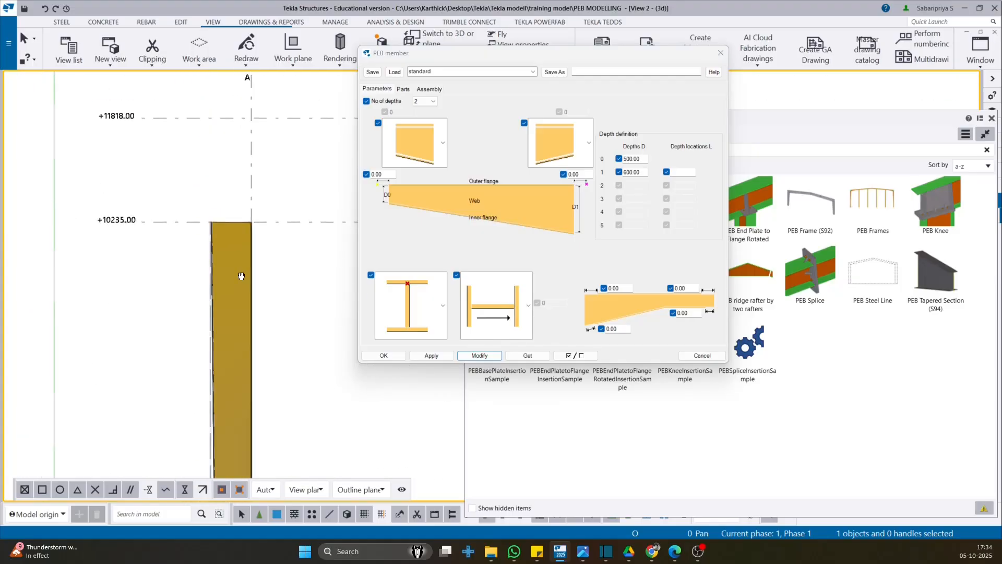
{"action": "scroll", "coordinate": [210, 237], "scroll_direction": "up", "scroll_amount": 6}
{"action": "scroll", "coordinate": [199, 207], "scroll_direction": "down", "scroll_amount": 7}
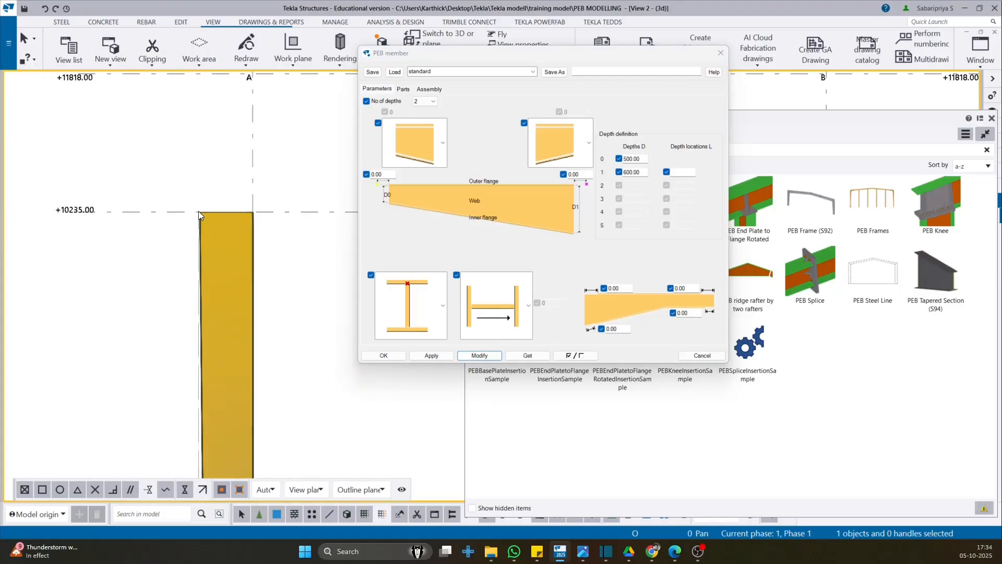
{"action": "middle_click_drag", "start_coordinate": [205, 339], "coordinate": [189, 119]}
{"action": "middle_click_drag", "start_coordinate": [191, 367], "coordinate": [192, 146]}
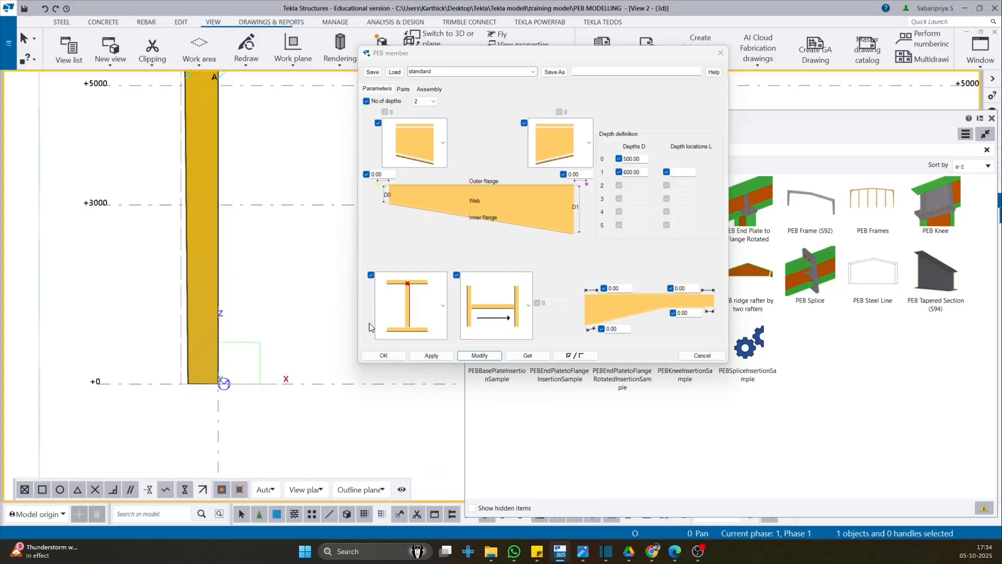
Modify the grid A column's rotation to the I-section option with the leftward arrow
{"action": "left_click", "coordinate": [528, 306]}
{"action": "left_click", "coordinate": [509, 112]}
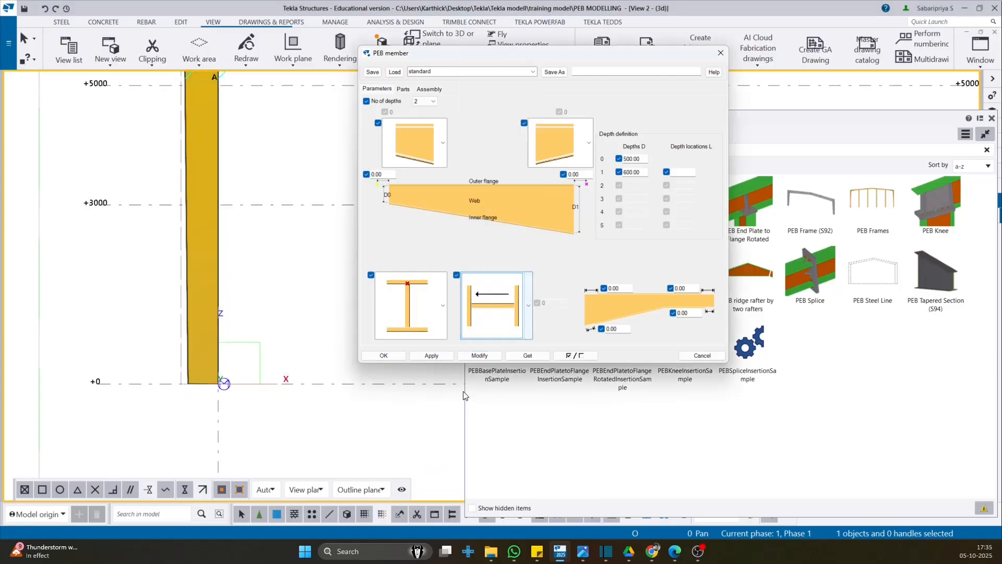
{"action": "left_click", "coordinate": [479, 355]}
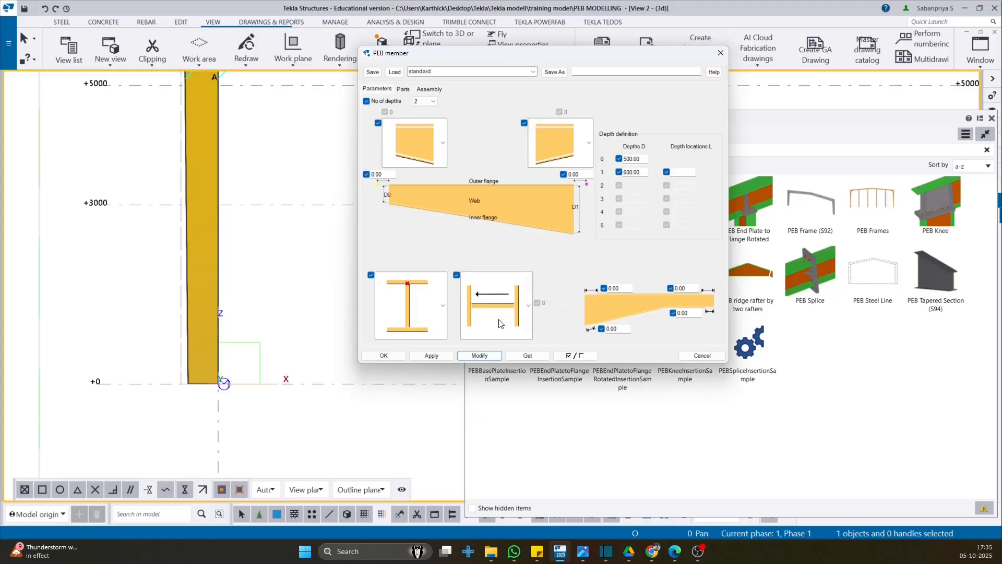
{"action": "left_click", "coordinate": [211, 313]}
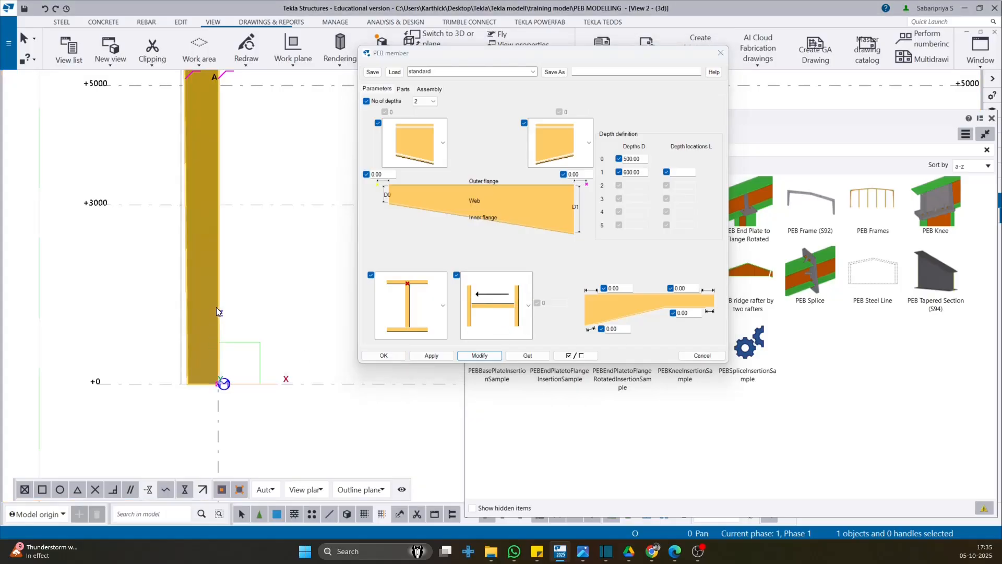
{"action": "left_click", "coordinate": [473, 356]}
{"action": "left_click", "coordinate": [514, 317]}
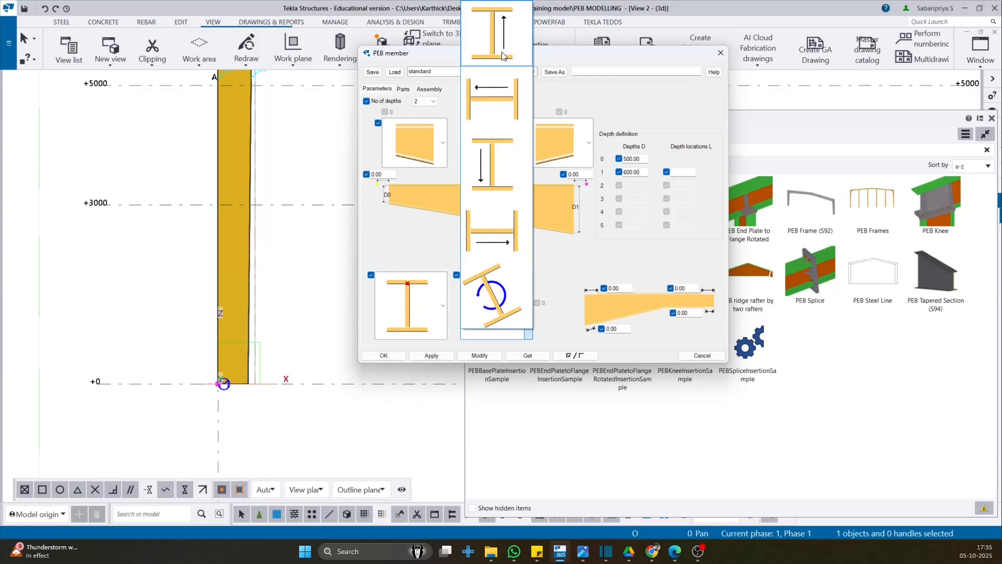
{"action": "left_click", "coordinate": [492, 99]}
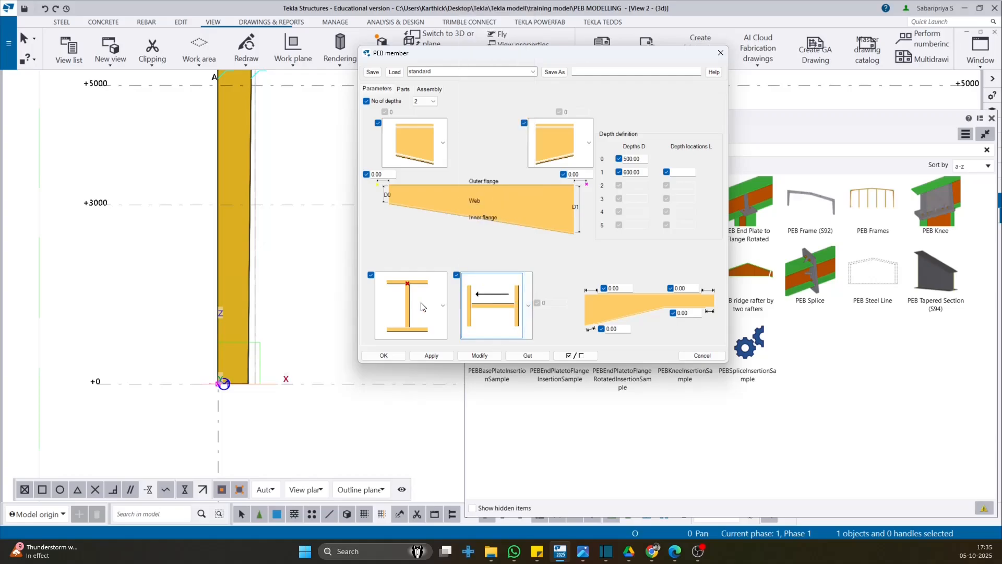
Examine the column's new side and taper relative to grid line A at its top and base
{"action": "scroll", "coordinate": [253, 372], "scroll_direction": "up", "scroll_amount": 2}
{"action": "scroll", "coordinate": [209, 251], "scroll_direction": "down", "scroll_amount": 5}
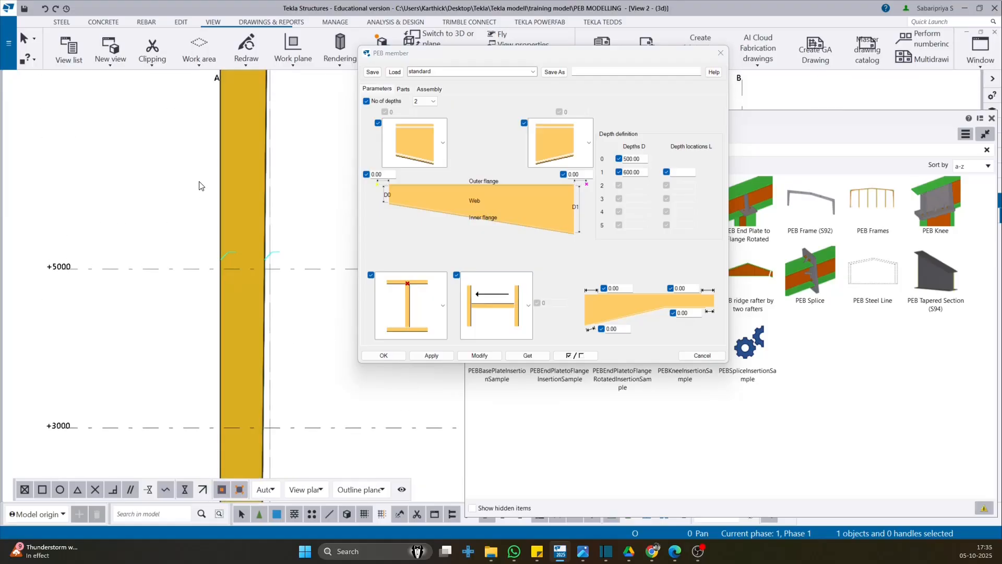
{"action": "scroll", "coordinate": [180, 125], "scroll_direction": "up", "scroll_amount": 2}
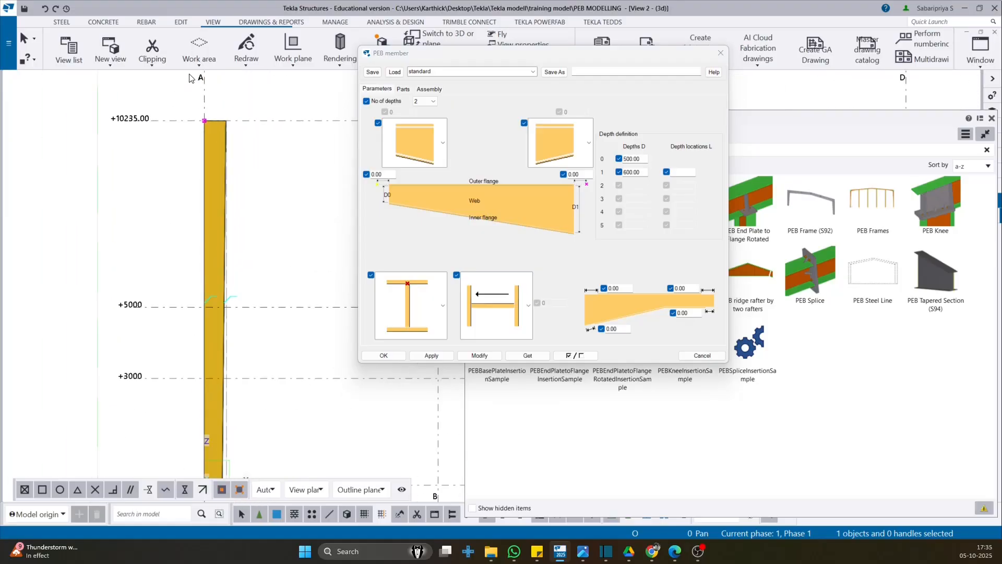
{"action": "scroll", "coordinate": [79, 166], "scroll_direction": "down", "scroll_amount": 3}
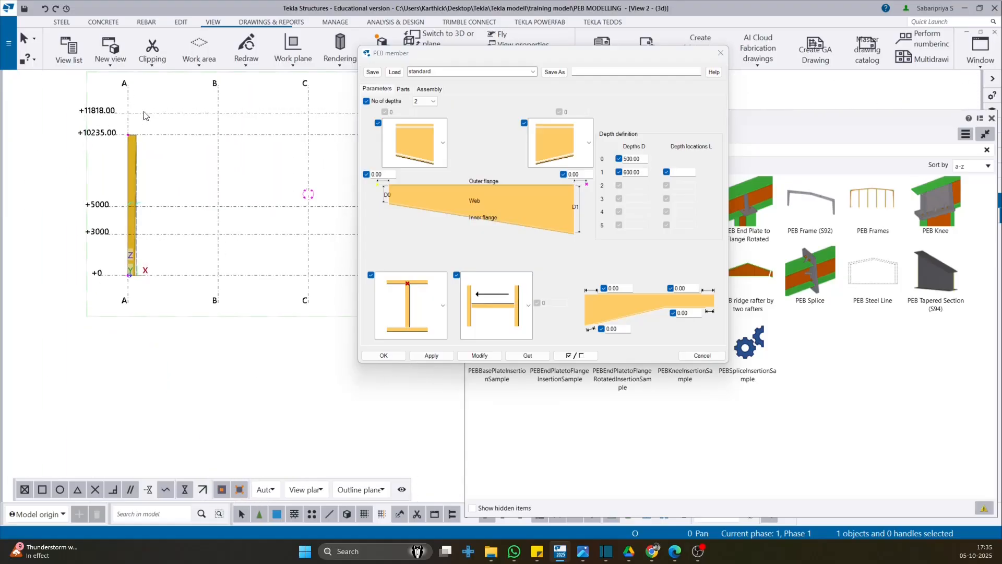
{"action": "scroll", "coordinate": [147, 117], "scroll_direction": "up", "scroll_amount": 5}
{"action": "scroll", "coordinate": [124, 321], "scroll_direction": "down", "scroll_amount": 3}
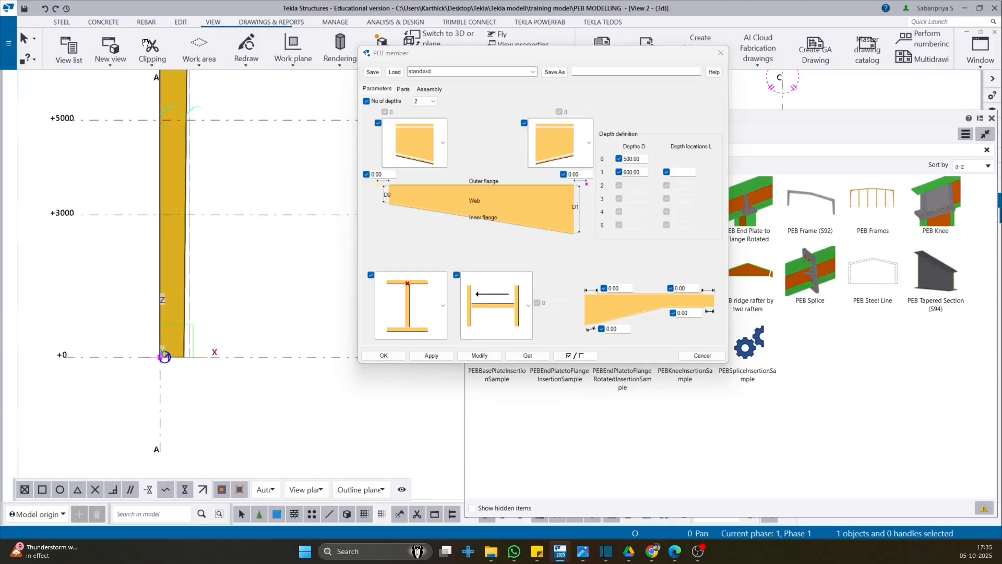
{"action": "scroll", "coordinate": [196, 362], "scroll_direction": "up", "scroll_amount": 4}
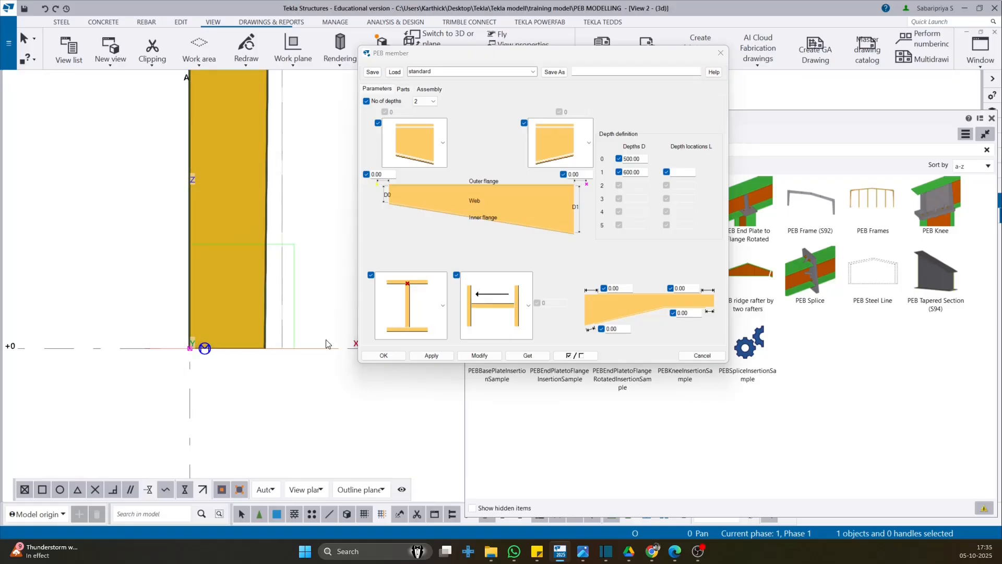
Modify the column's reference point to the middle of the web so the member is centred on grid line A
{"action": "left_click", "coordinate": [402, 293]}
{"action": "left_click", "coordinate": [423, 516]}
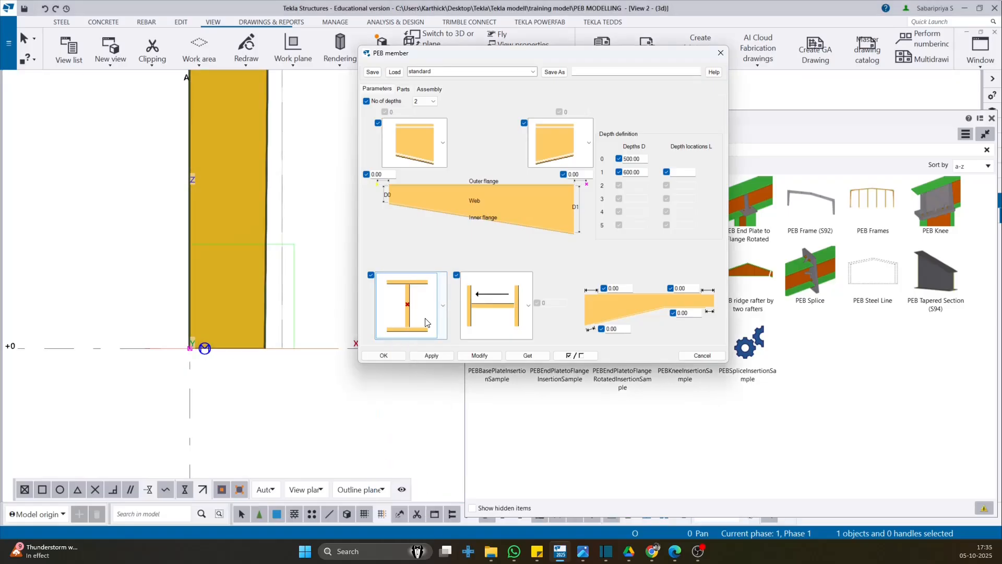
{"action": "left_click", "coordinate": [478, 358]}
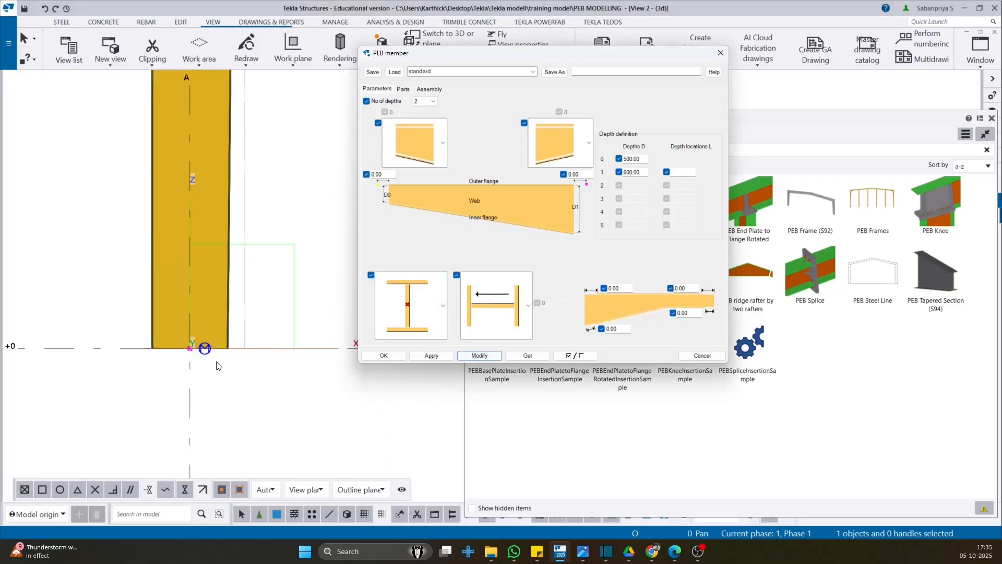
{"action": "left_click", "coordinate": [415, 334]}
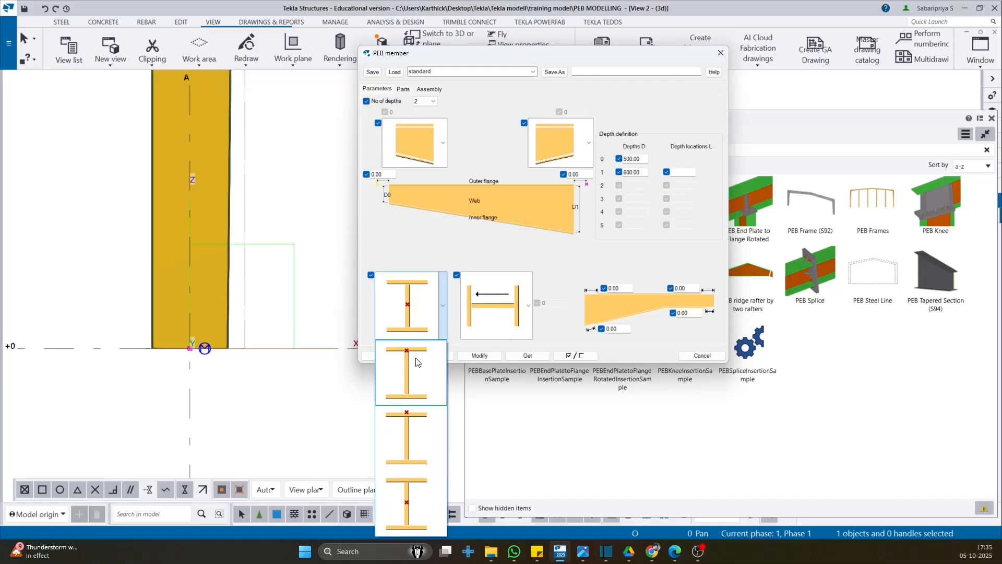
{"action": "left_click", "coordinate": [238, 373]}
Examine the column's reference points at base and top, and compare them with the start depth D0 setting
{"action": "scroll", "coordinate": [230, 374], "scroll_direction": "up", "scroll_amount": 3}
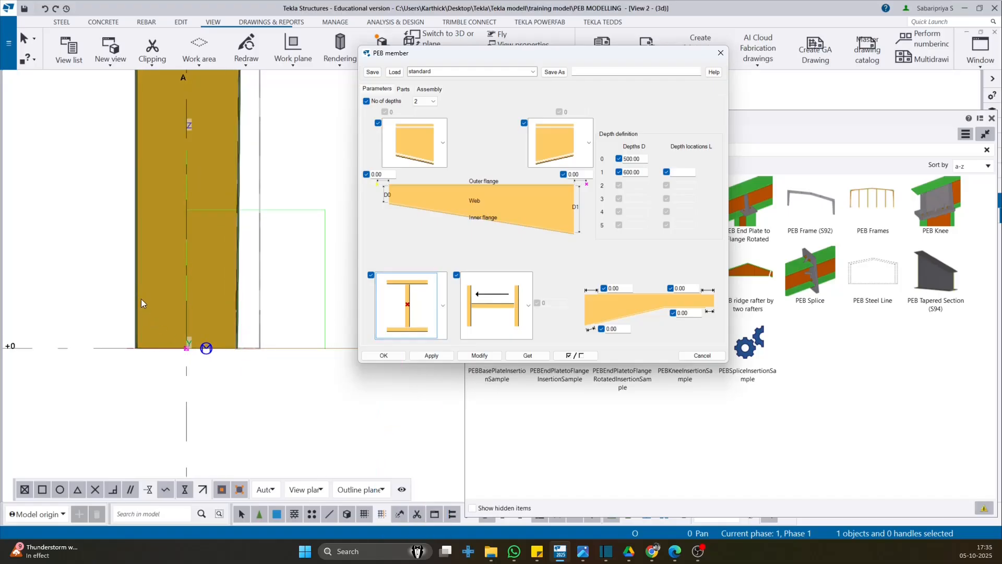
{"action": "scroll", "coordinate": [220, 375], "scroll_direction": "down", "scroll_amount": 5}
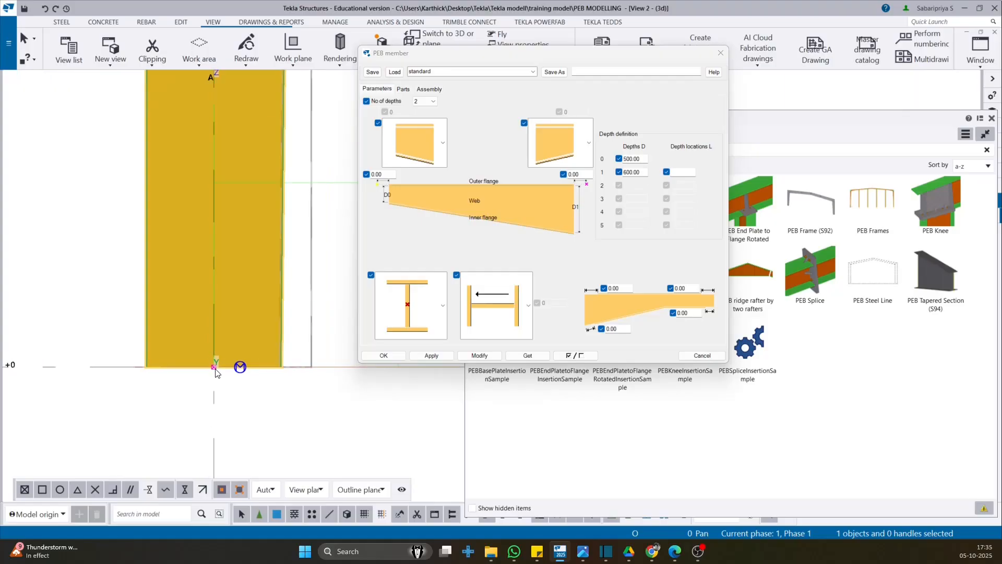
{"action": "scroll", "coordinate": [208, 272], "scroll_direction": "up", "scroll_amount": 4}
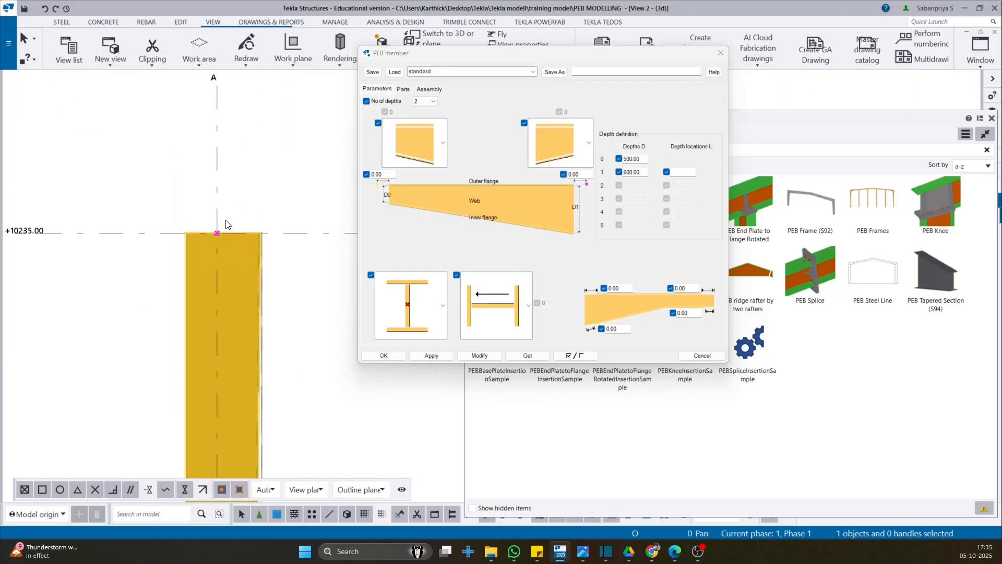
{"action": "scroll", "coordinate": [159, 218], "scroll_direction": "down", "scroll_amount": 2}
{"action": "scroll", "coordinate": [159, 218], "scroll_direction": "down", "scroll_amount": 2}
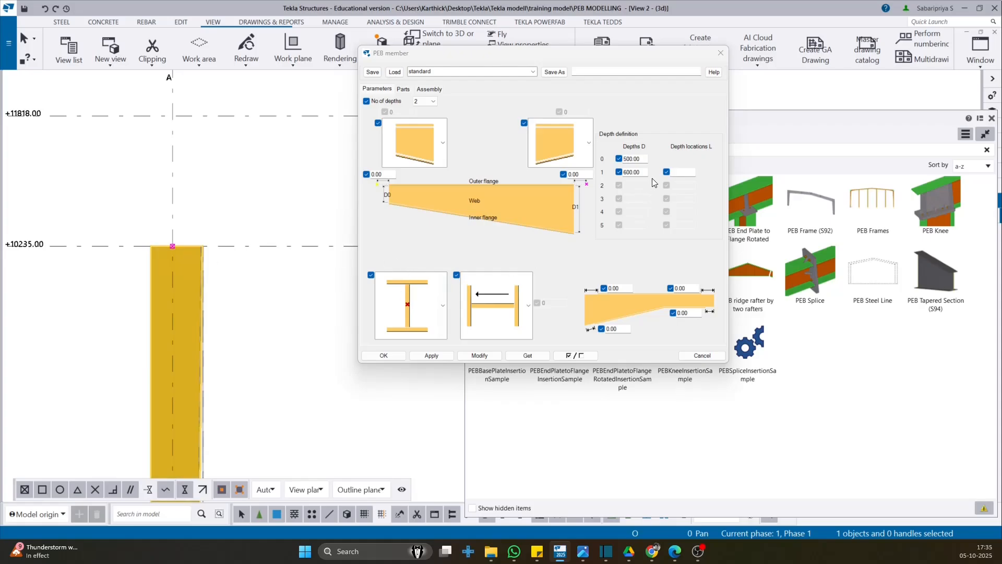
{"action": "double_click", "coordinate": [638, 158]}
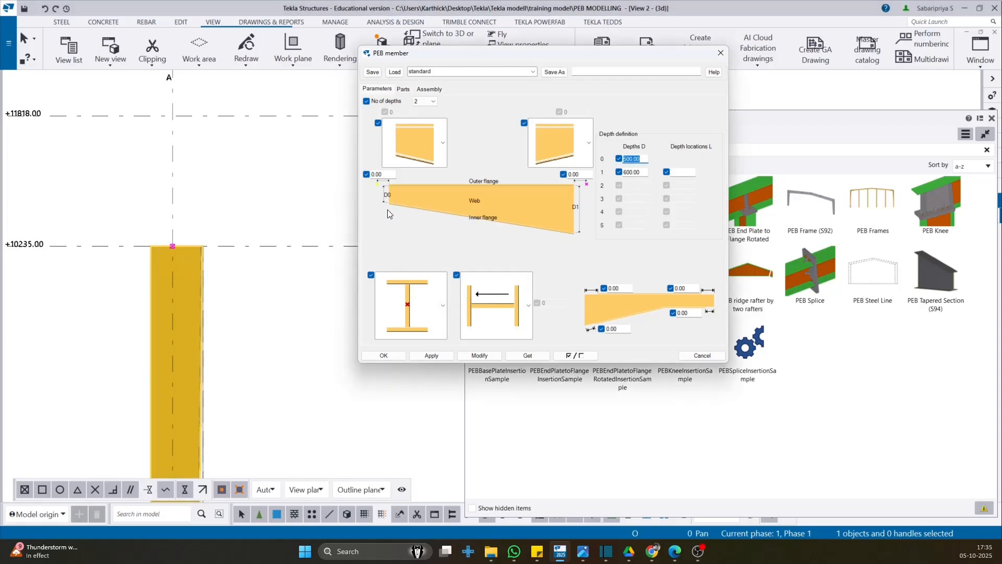
Set the view's rotation centre near the column top and examine the flanges and web there in 3D
{"action": "middle_click_drag", "start_coordinate": [160, 265], "coordinate": [264, 463]}
{"action": "scroll", "coordinate": [215, 355], "scroll_direction": "up", "scroll_amount": 1}
{"action": "key", "text": "v"}
{"action": "left_click", "coordinate": [218, 349]}
{"action": "scroll", "coordinate": [205, 343], "scroll_direction": "up", "scroll_amount": 2}
{"action": "scroll", "coordinate": [227, 422], "scroll_direction": "up", "scroll_amount": 2}
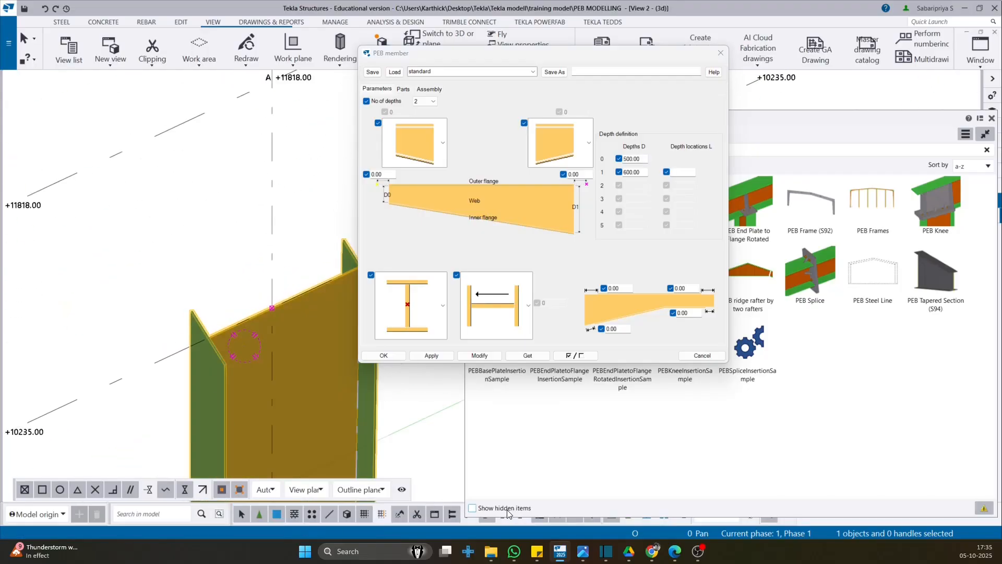
{"action": "middle_click_drag", "start_coordinate": [172, 287], "coordinate": [136, 152]}
{"action": "scroll", "coordinate": [136, 152], "scroll_direction": "down", "scroll_amount": 2}
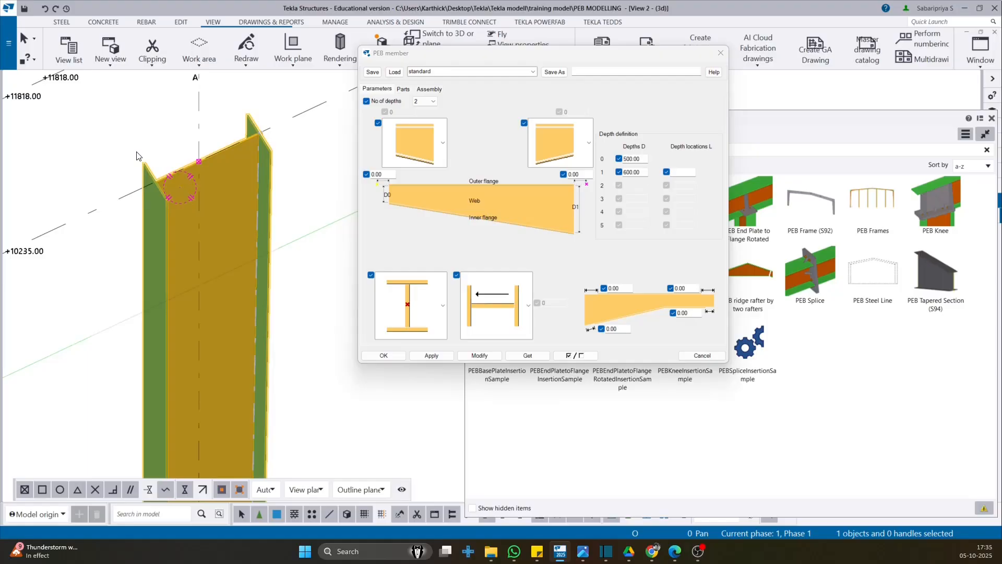
Show the PEB member's flange and web part settings and close the Applications & components catalog
{"action": "left_click", "coordinate": [404, 88]}
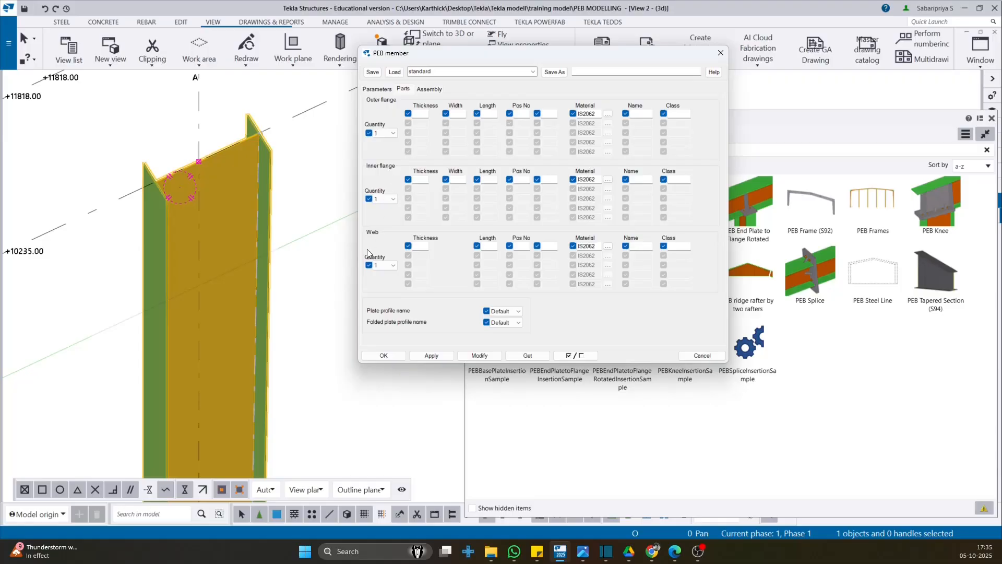
{"action": "middle_click_drag", "start_coordinate": [195, 245], "coordinate": [168, 292], "text": "ctrl"}
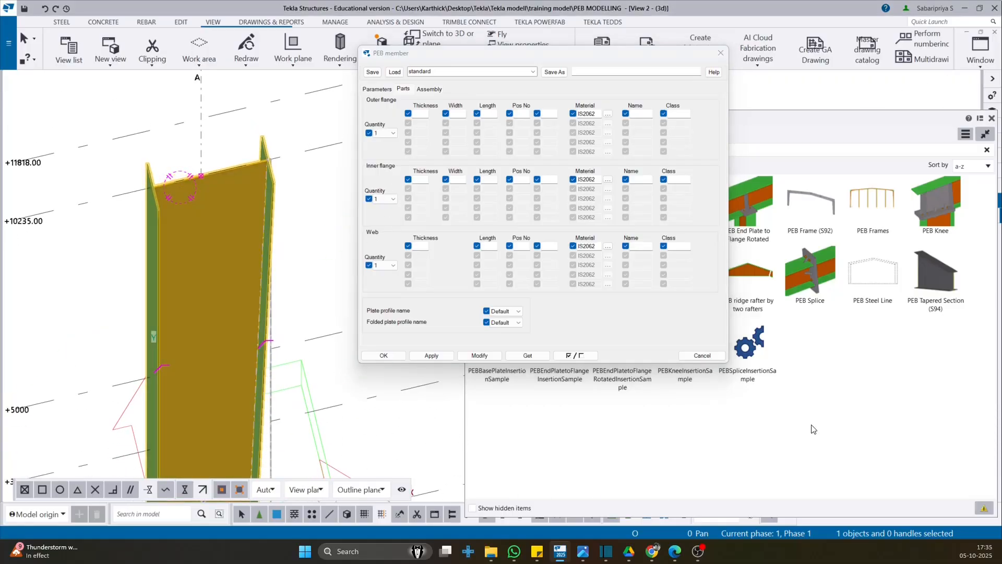
{"action": "left_click", "coordinate": [992, 118]}
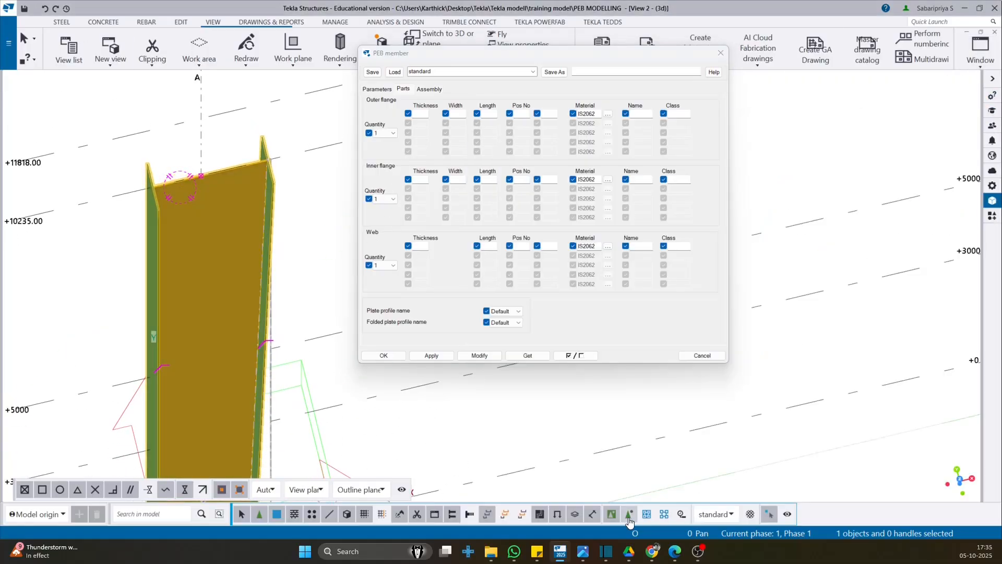
Switch to component-level selection and select the grid A column as a whole component
{"action": "scroll", "coordinate": [174, 133], "scroll_direction": "up", "scroll_amount": 1}
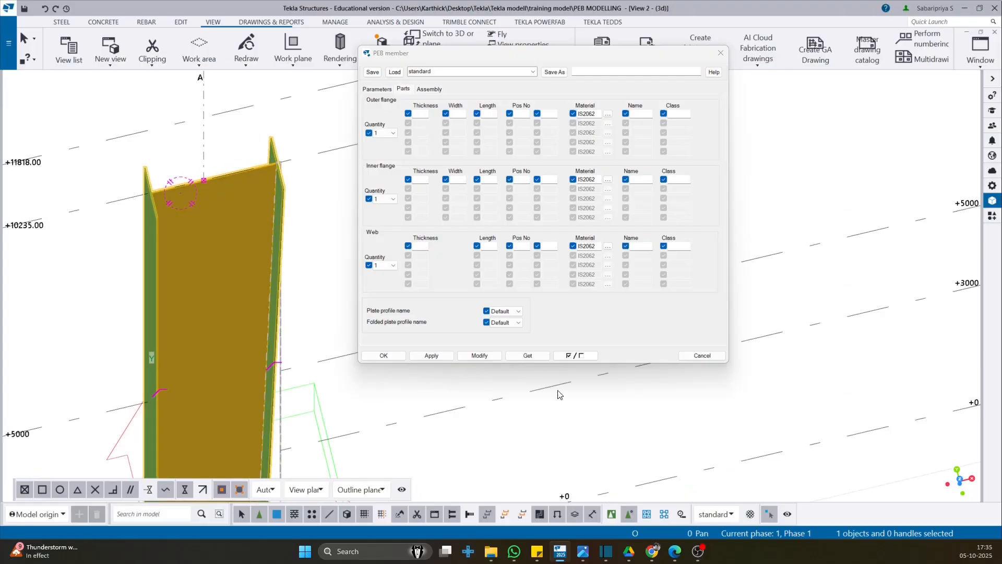
{"action": "left_click", "coordinate": [610, 519]}
{"action": "left_click", "coordinate": [198, 176]}
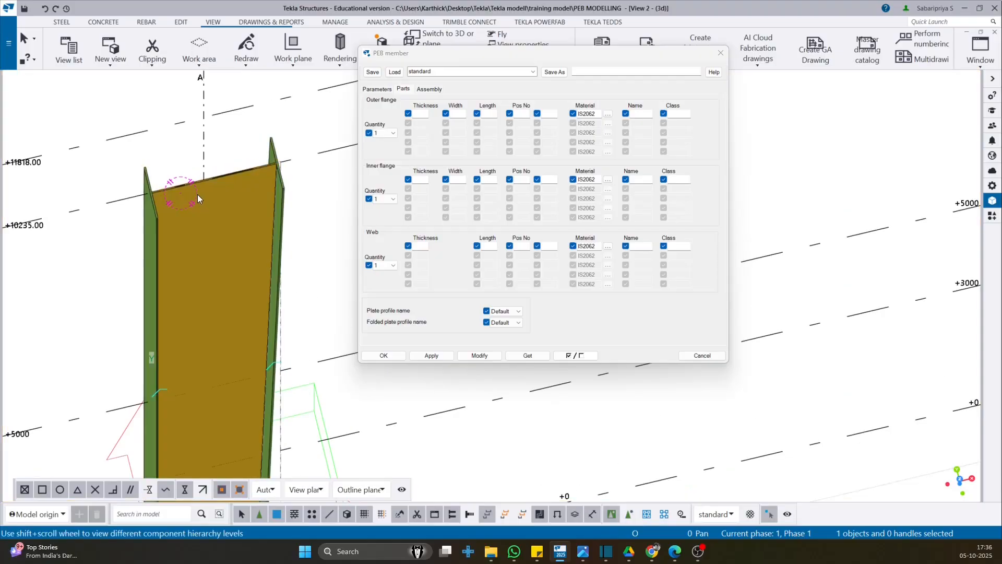
{"action": "left_click", "coordinate": [180, 192]}
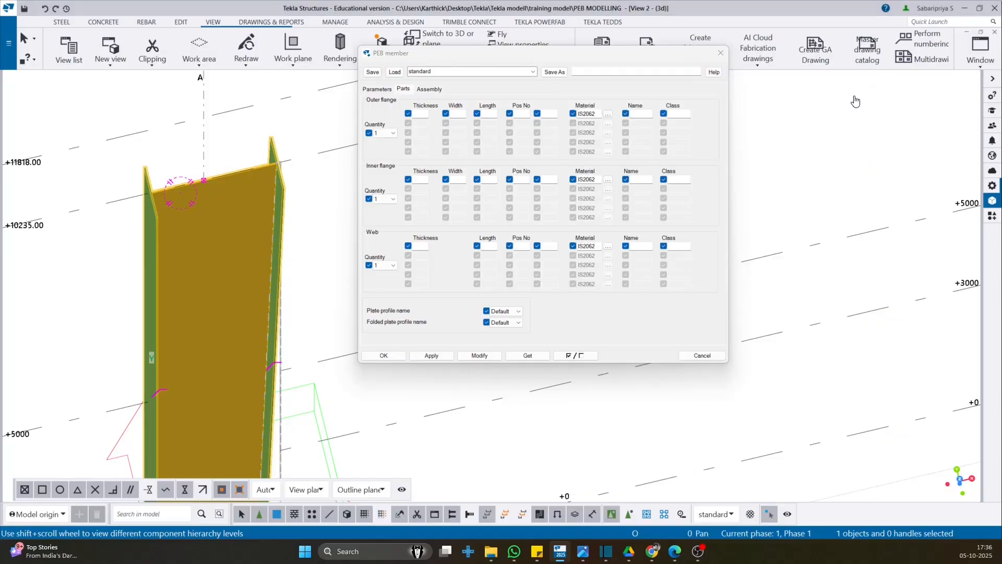
Switch to selecting objects within components and clear the column selection
{"action": "left_click", "coordinate": [630, 517]}
{"action": "left_click", "coordinate": [784, 434]}
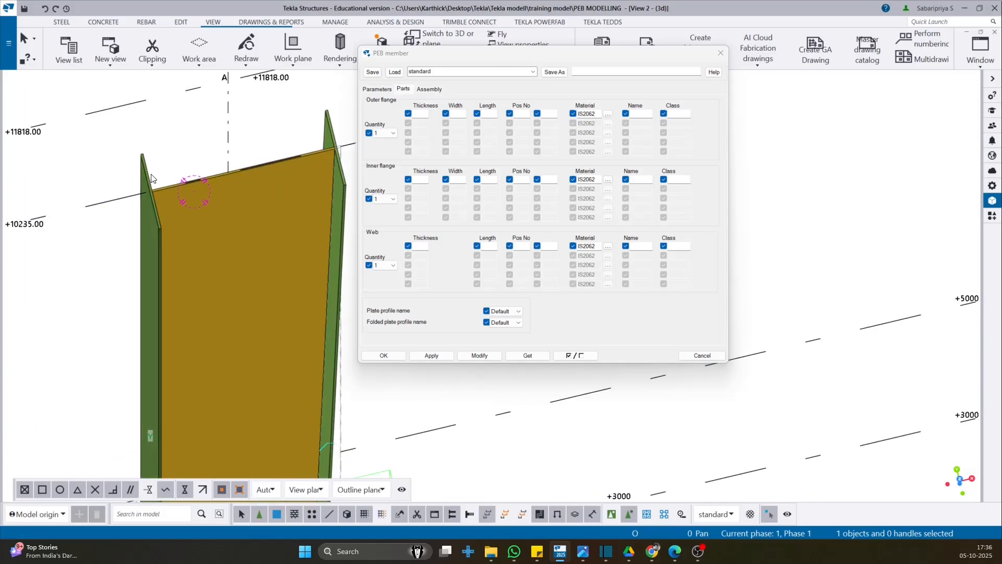
Set the column's outer and inner flange plates to 10 mm thickness and 200 mm width
{"action": "scroll", "coordinate": [148, 171], "scroll_direction": "up", "scroll_amount": 2}
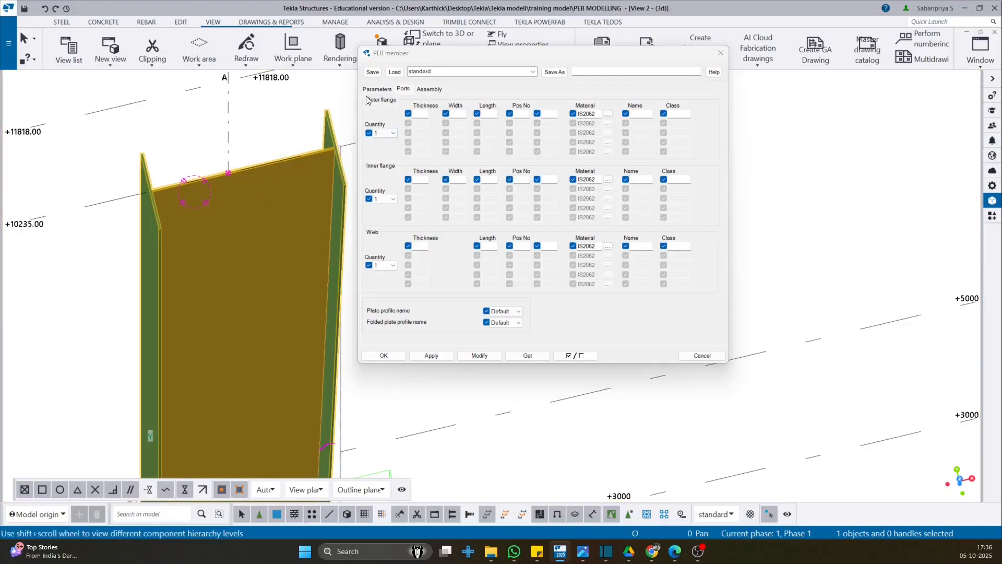
{"action": "left_click", "coordinate": [421, 113]}
{"action": "type", "text": "10"}
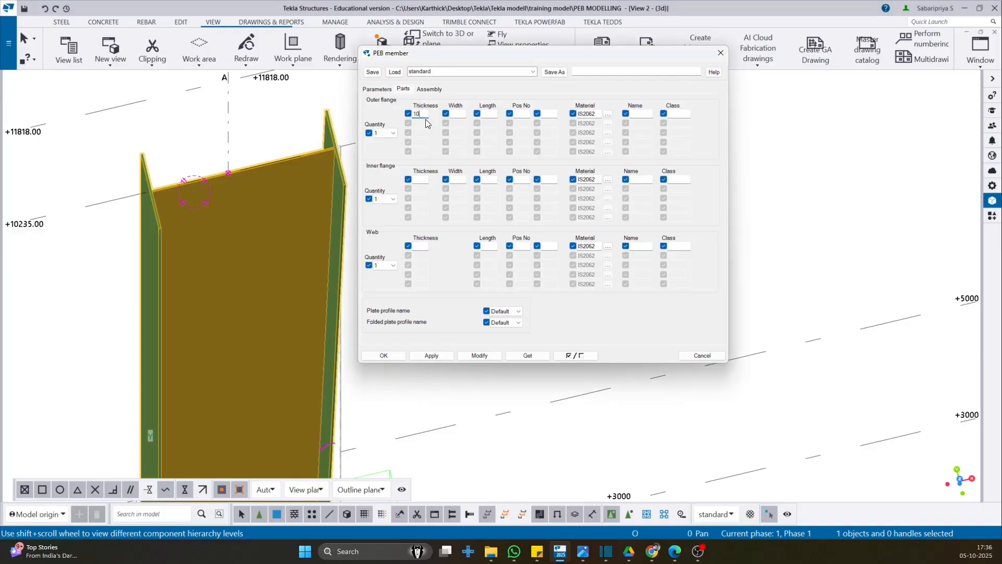
{"action": "left_click", "coordinate": [422, 179]}
{"action": "type", "text": "10"}
{"action": "left_click", "coordinate": [457, 113]}
{"action": "type", "text": "2"}
{"action": "type", "text": "200"}
{"action": "scroll", "coordinate": [332, 194], "scroll_direction": "down", "scroll_amount": 3}
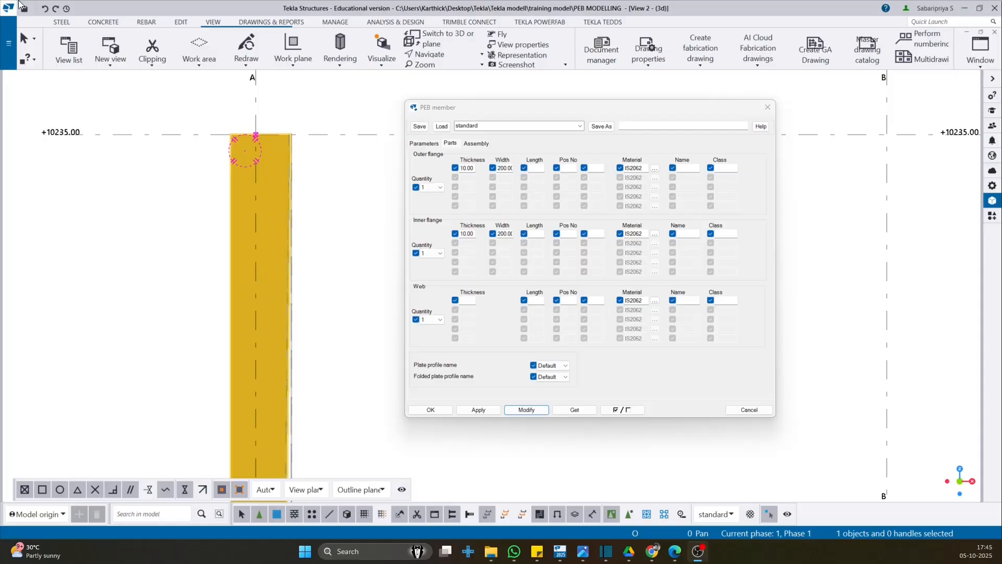
Set the part position numbering of the outer flange, inner flange and web to prefix p and start number 1
{"action": "left_click", "coordinate": [570, 171]}
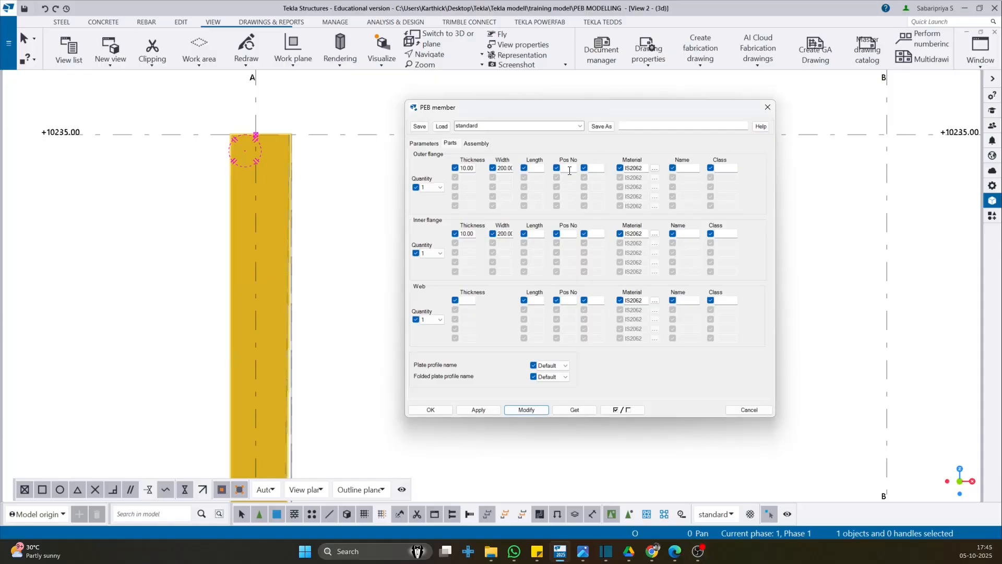
{"action": "type", "text": "p"}
{"action": "left_click", "coordinate": [570, 234]}
{"action": "type", "text": "p"}
{"action": "left_click", "coordinate": [567, 301]}
{"action": "type", "text": "p"}
{"action": "left_click", "coordinate": [594, 167]}
{"action": "type", "text": "1"}
{"action": "left_click", "coordinate": [595, 234]}
{"action": "type", "text": "1"}
{"action": "left_click", "coordinate": [598, 300]}
Name the outer flange TOP_FLANGE, the inner flange BOTTOM_FLANGE and the web WEB_PLATE
{"action": "left_click_drag", "start_coordinate": [645, 169], "coordinate": [624, 167]}
{"action": "left_click_drag", "start_coordinate": [645, 234], "coordinate": [624, 233]}
{"action": "left_click", "coordinate": [682, 167]}
{"action": "type", "text": "TOP"}
{"action": "type", "text": "_FLANGE"}
{"action": "left_click", "coordinate": [685, 233]}
{"action": "type", "text": "BOTTOM_FLANGE"}
{"action": "left_click", "coordinate": [690, 301]}
{"action": "type", "text": "WE"}
{"action": "type", "text": "B_PLATE"}
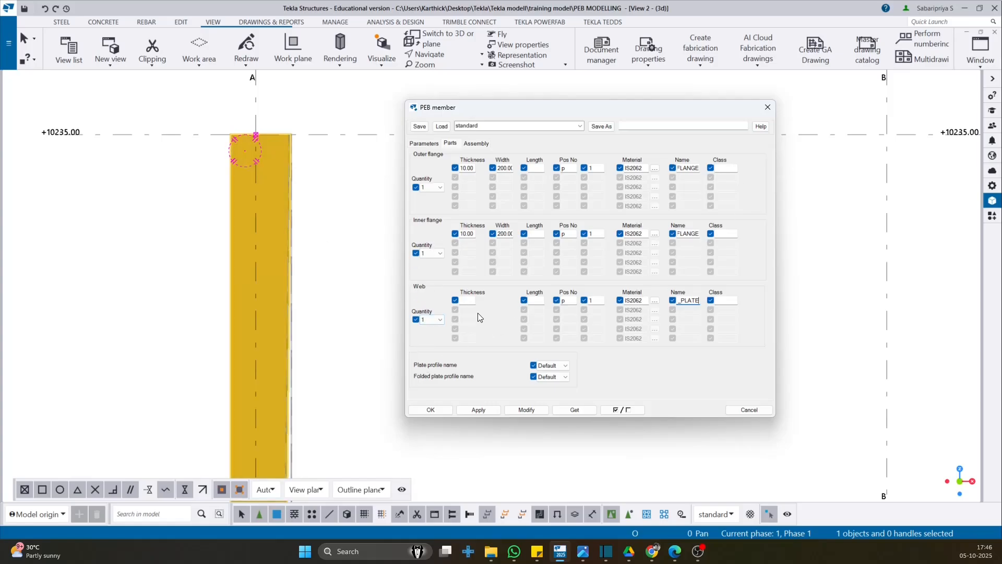
Set the web plate thickness to 12 mm and modify the grid A column with the part settings
{"action": "left_click", "coordinate": [466, 300]}
{"action": "type", "text": "12"}
{"action": "scroll", "coordinate": [255, 194], "scroll_direction": "down", "scroll_amount": 2}
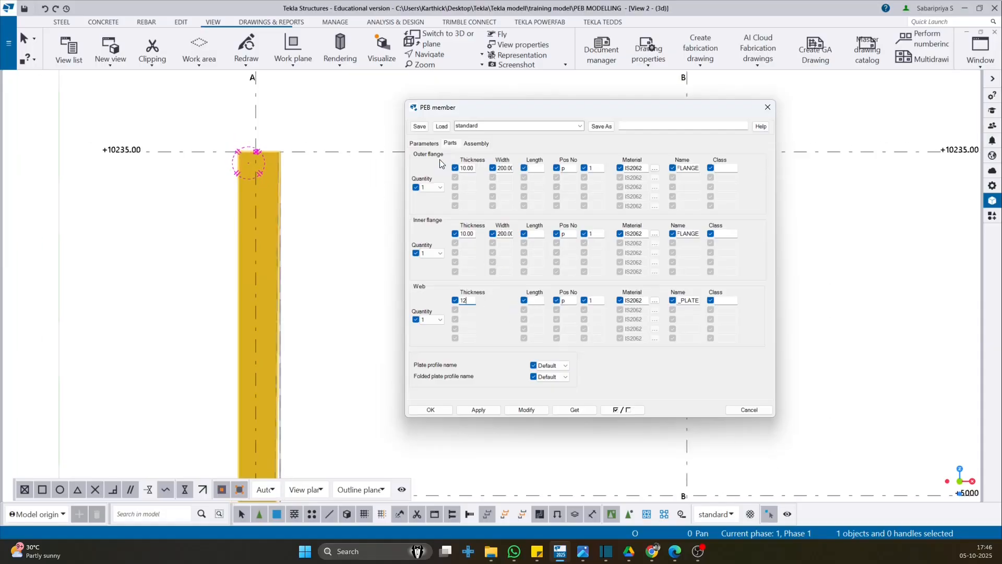
{"action": "left_click", "coordinate": [424, 143]}
{"action": "double_click", "coordinate": [677, 213]}
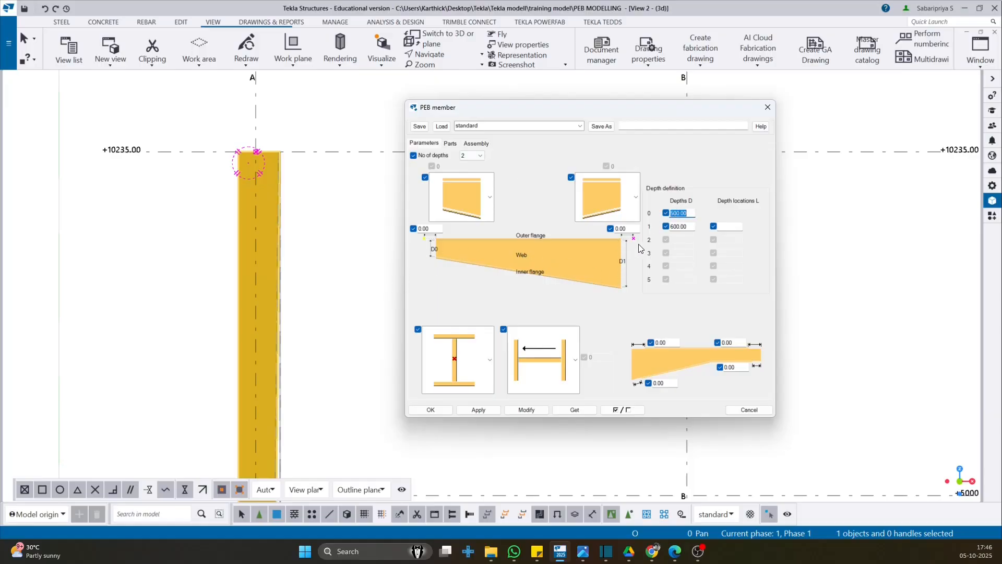
{"action": "left_click", "coordinate": [449, 143]}
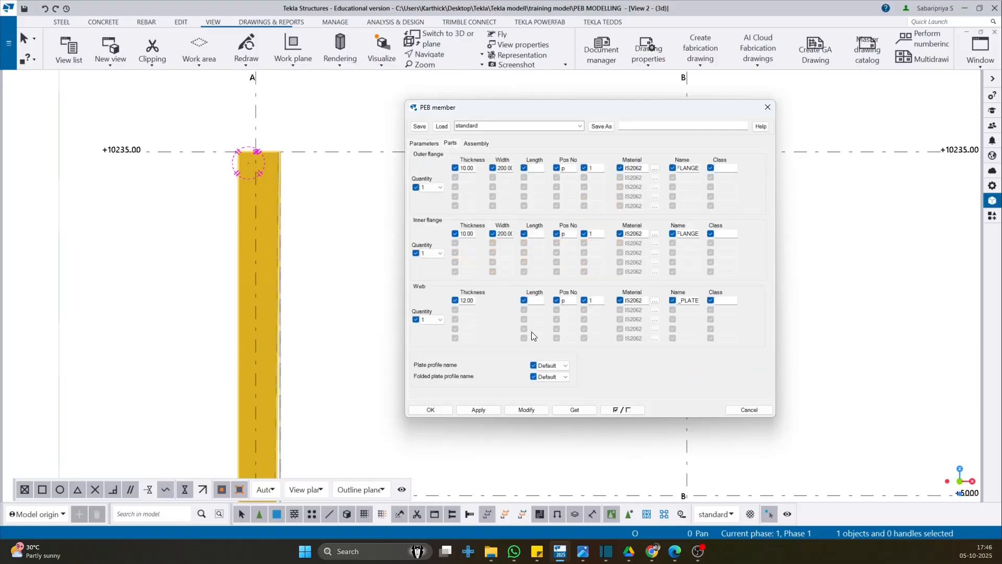
{"action": "left_click", "coordinate": [533, 300]}
{"action": "scroll", "coordinate": [266, 145], "scroll_direction": "down", "scroll_amount": 3}
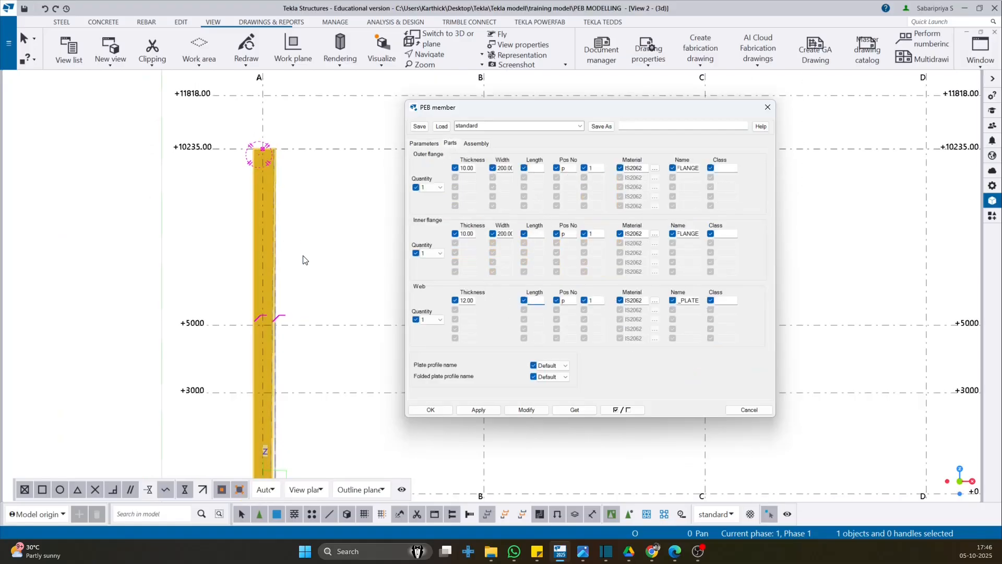
{"action": "left_click", "coordinate": [522, 410]}
{"action": "scroll", "coordinate": [278, 150], "scroll_direction": "up", "scroll_amount": 2}
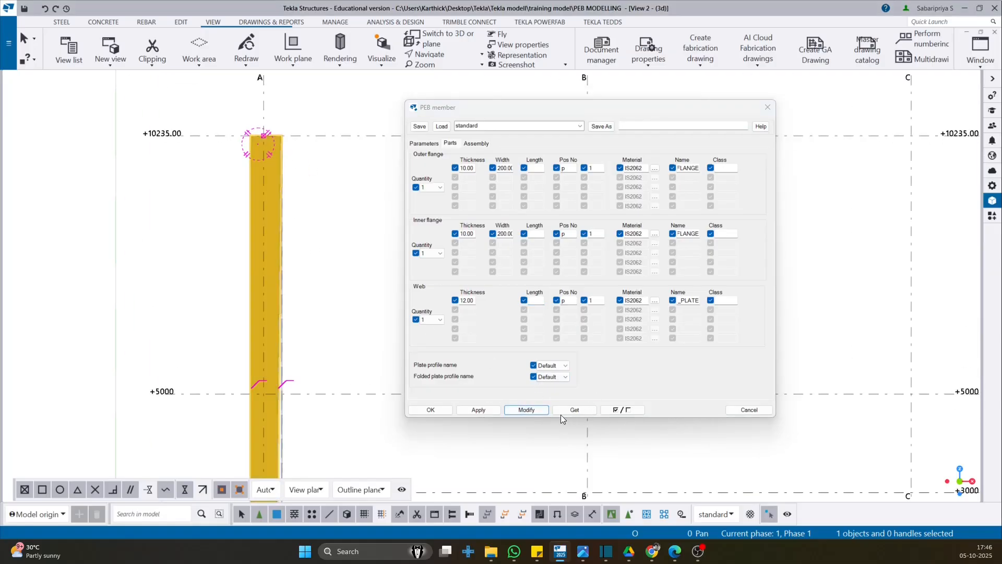
{"action": "left_click", "coordinate": [531, 411]}
Name the column's main assembly PLATE_GRIDER and modify the component with it
{"action": "left_click", "coordinate": [477, 144]}
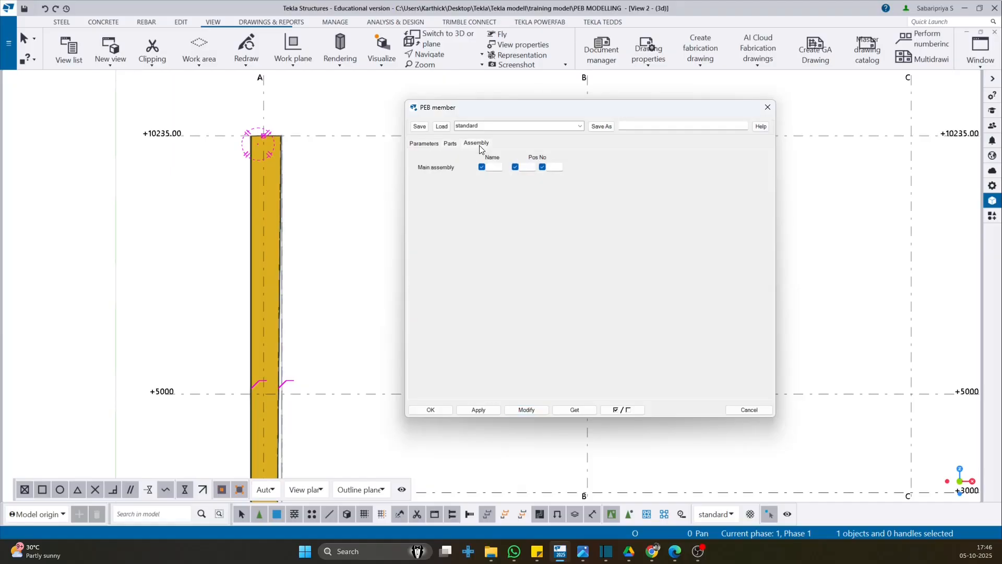
{"action": "middle_click_drag", "start_coordinate": [213, 191], "coordinate": [271, 286], "text": "ctrl"}
{"action": "middle_click_drag", "start_coordinate": [290, 168], "coordinate": [264, 210]}
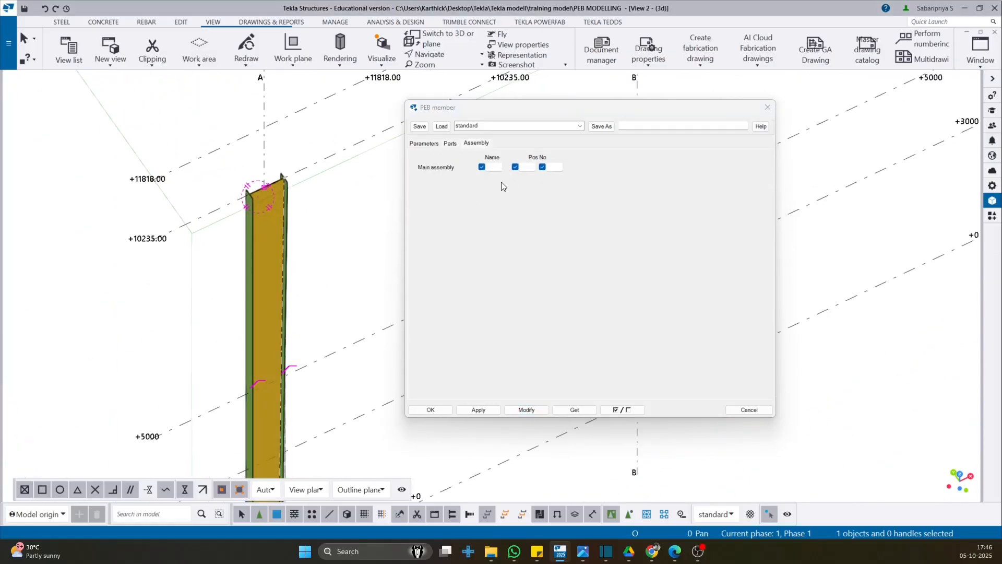
{"action": "left_click", "coordinate": [495, 168]}
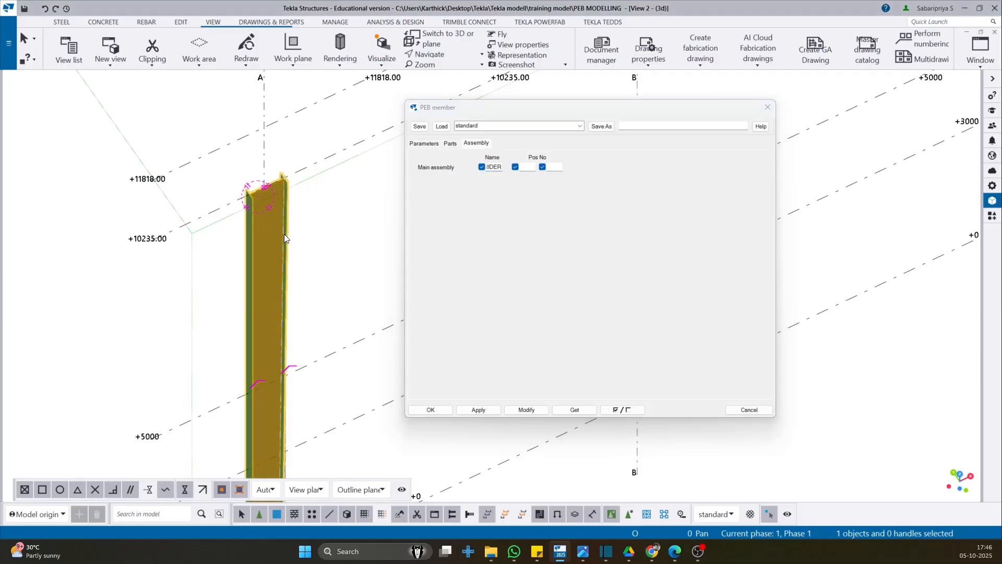
{"action": "left_click", "coordinate": [542, 413]}
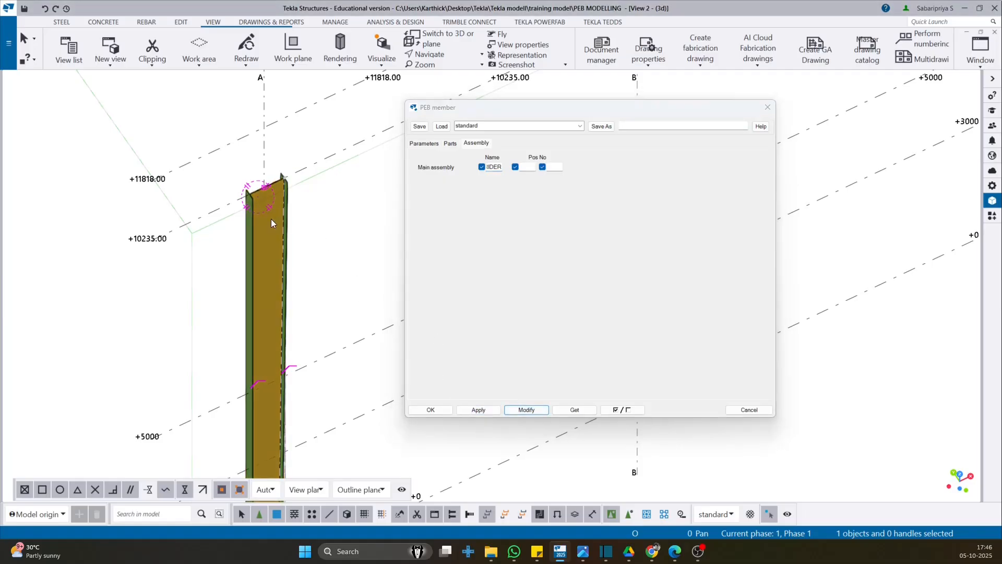
Set the main assembly numbering to prefix PG and start number 1, modify the column and close its component settings
{"action": "left_click", "coordinate": [530, 167]}
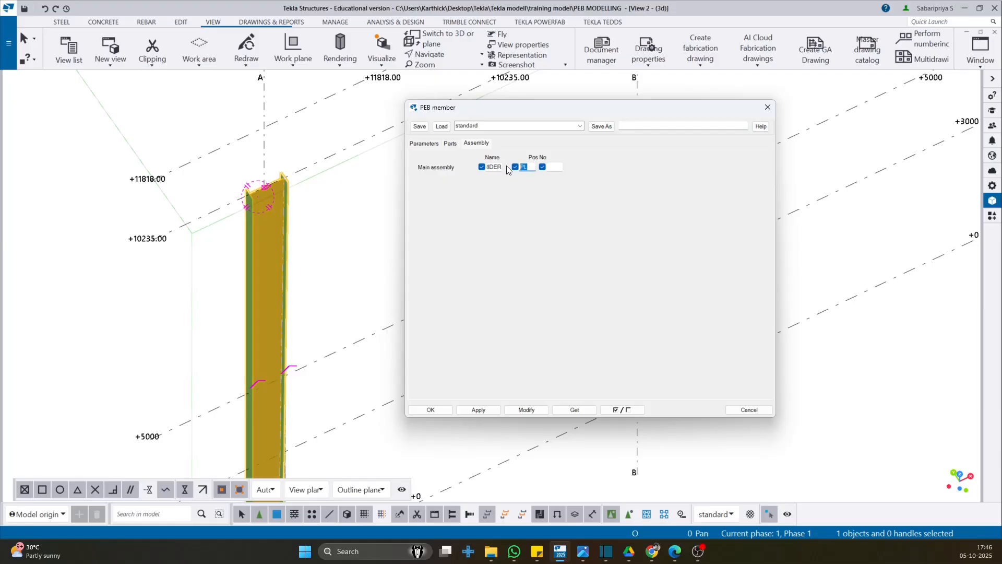
{"action": "left_click", "coordinate": [553, 167]}
{"action": "type", "text": "1"}
{"action": "left_click", "coordinate": [526, 409]}
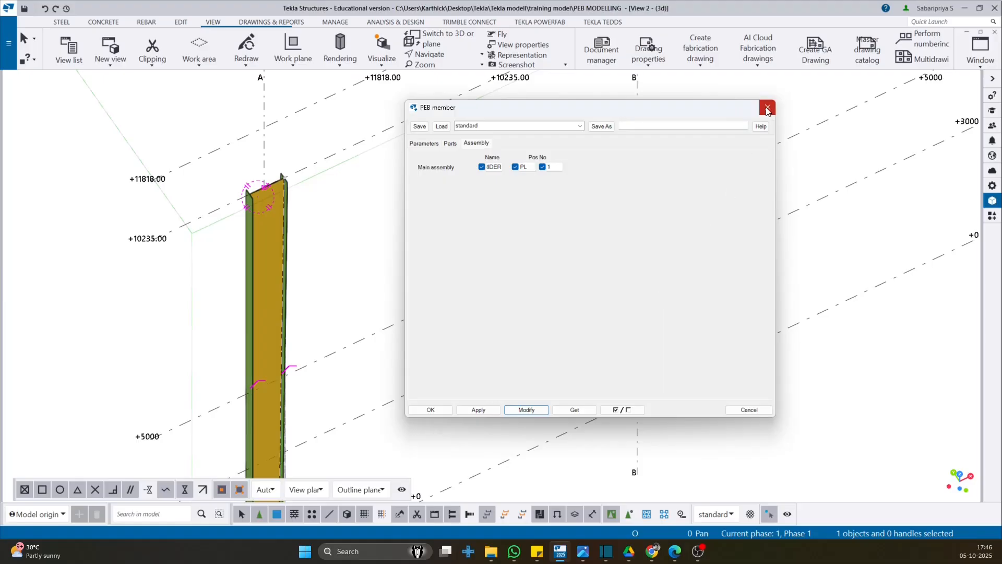
{"action": "left_click", "coordinate": [526, 167]}
{"action": "left_click", "coordinate": [249, 279]}
{"action": "left_click", "coordinate": [532, 409]}
{"action": "left_click", "coordinate": [767, 108]}
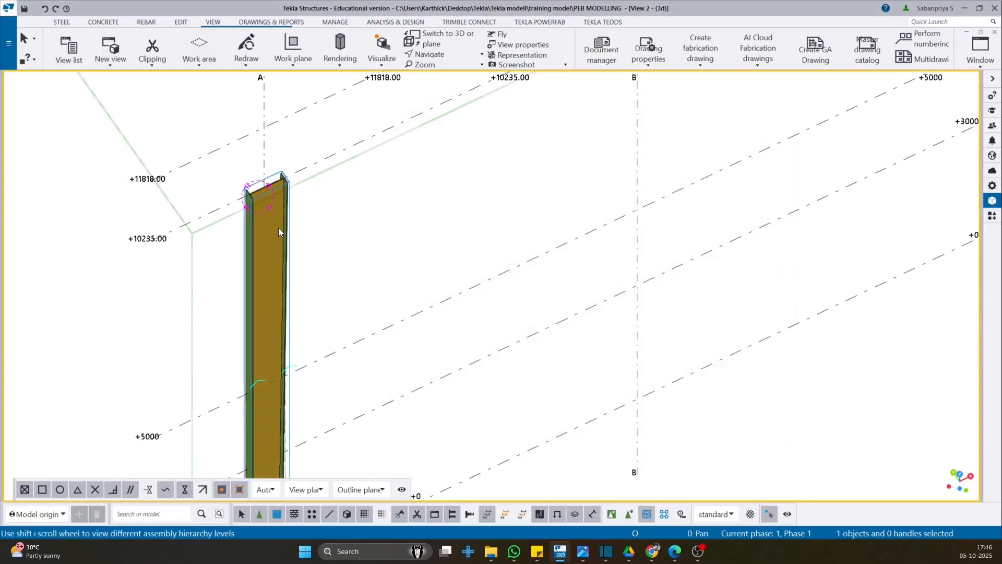
Check the numbering and name in the grid A column's steel assembly properties
{"action": "double_click", "coordinate": [278, 228]}
{"action": "double_click", "coordinate": [704, 146]}
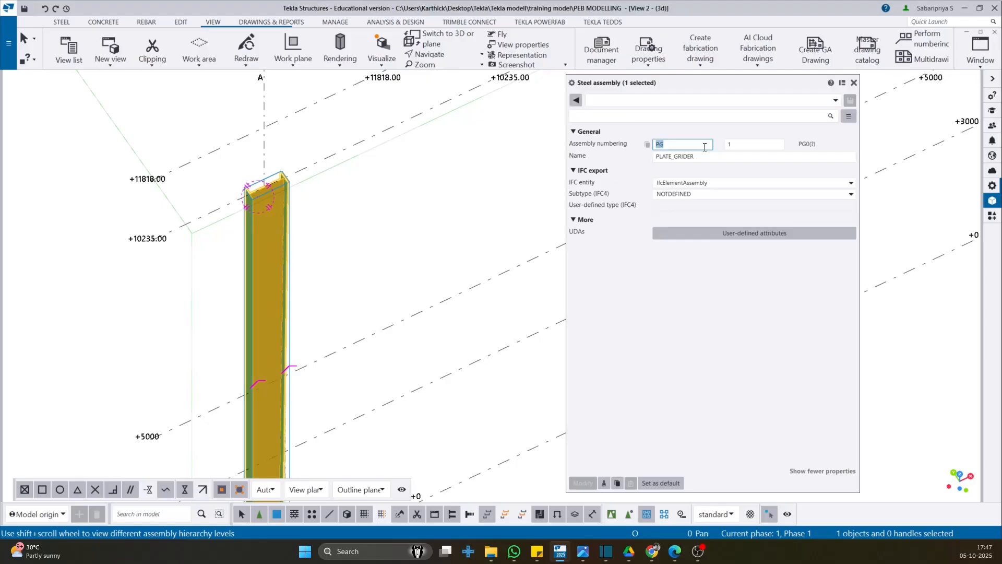
{"action": "left_click_drag", "start_coordinate": [745, 145], "coordinate": [687, 147]}
{"action": "double_click", "coordinate": [678, 156]}
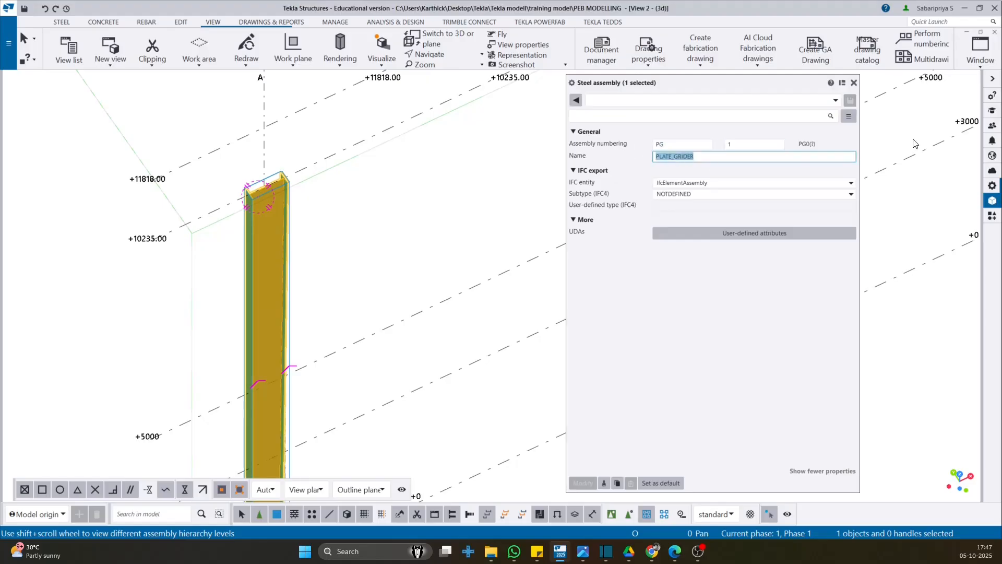
{"action": "left_click", "coordinate": [853, 82]}
Inspect the part properties of the column's inner flange and web plate, comparing their names, profiles and numbering
{"action": "scroll", "coordinate": [313, 230], "scroll_direction": "up", "scroll_amount": 2}
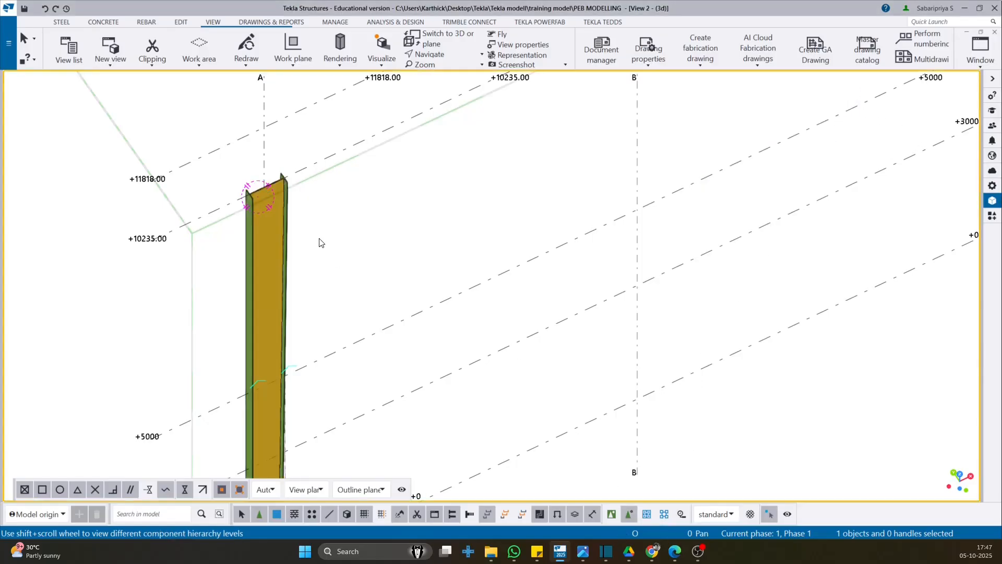
{"action": "double_click", "coordinate": [278, 185]}
{"action": "double_click", "coordinate": [276, 184]}
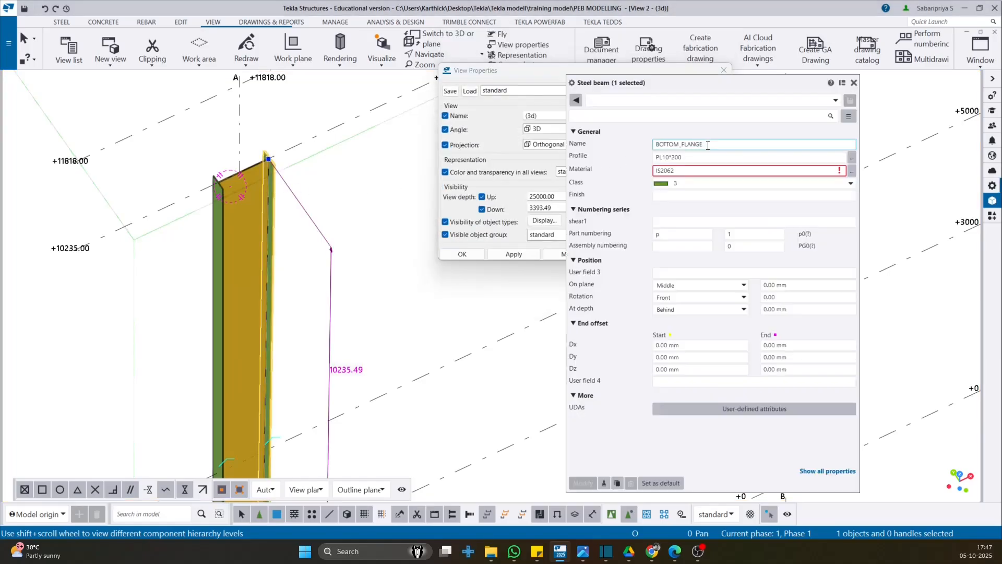
{"action": "left_click", "coordinate": [234, 203]}
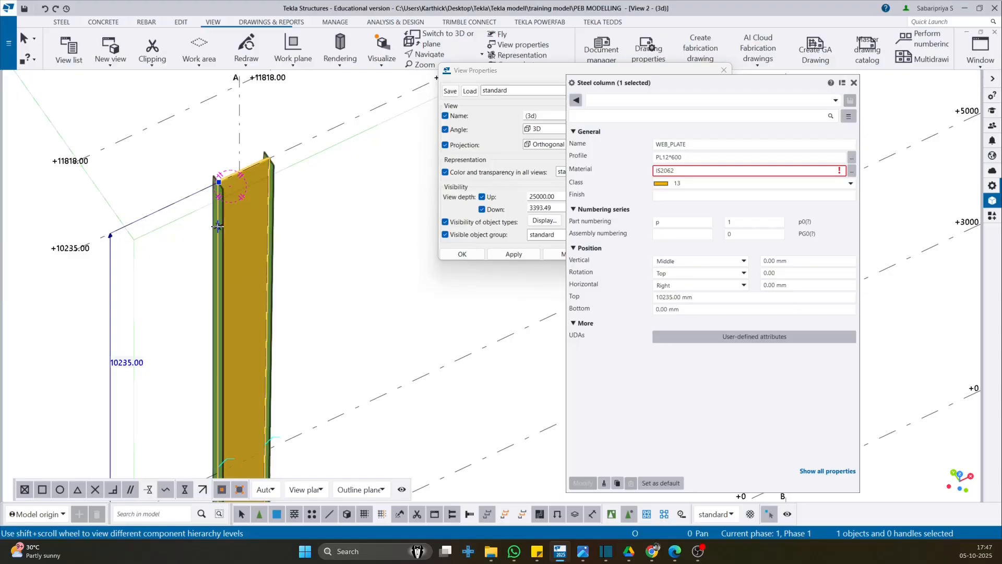
{"action": "left_click", "coordinate": [228, 187], "text": "ctrl"}
{"action": "scroll", "coordinate": [228, 187], "scroll_direction": "up", "scroll_amount": 3}
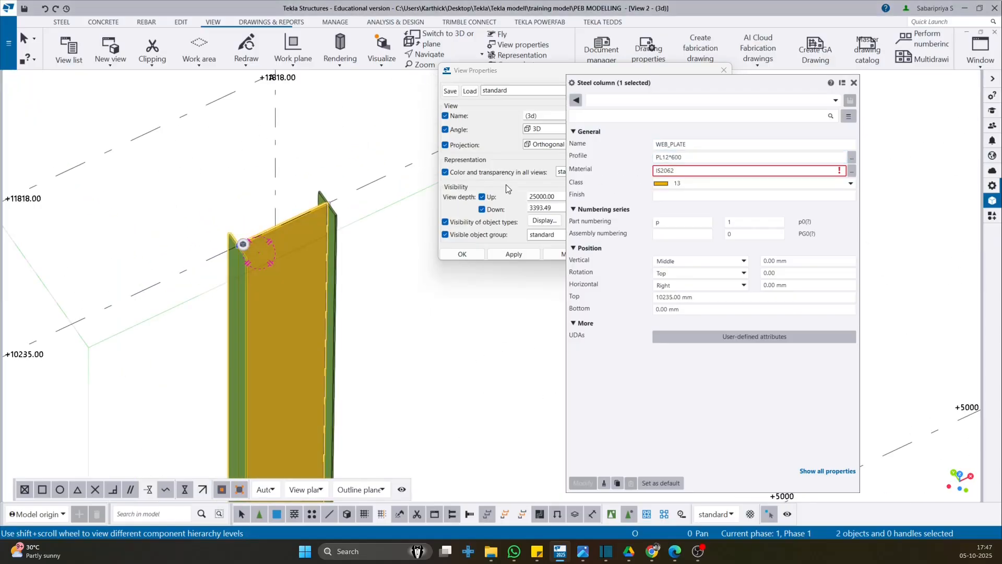
{"action": "scroll", "coordinate": [331, 204], "scroll_direction": "up", "scroll_amount": 2}
{"action": "left_click", "coordinate": [338, 211]}
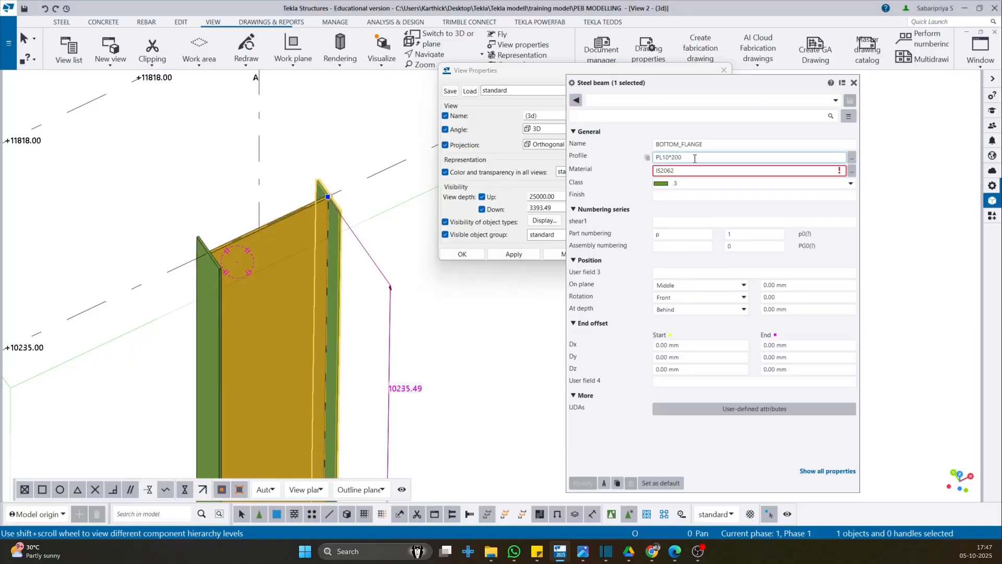
Set the view's rotation centre on the column and switch from 3D back to the plane view of the frame
{"action": "scroll", "coordinate": [350, 212], "scroll_direction": "up", "scroll_amount": 2}
{"action": "key", "text": "v"}
{"action": "left_click", "coordinate": [303, 262]}
{"action": "left_click_drag", "start_coordinate": [303, 266], "coordinate": [298, 297]}
{"action": "scroll", "coordinate": [301, 287], "scroll_direction": "down", "scroll_amount": 2}
{"action": "key", "text": "ctrl+p"}
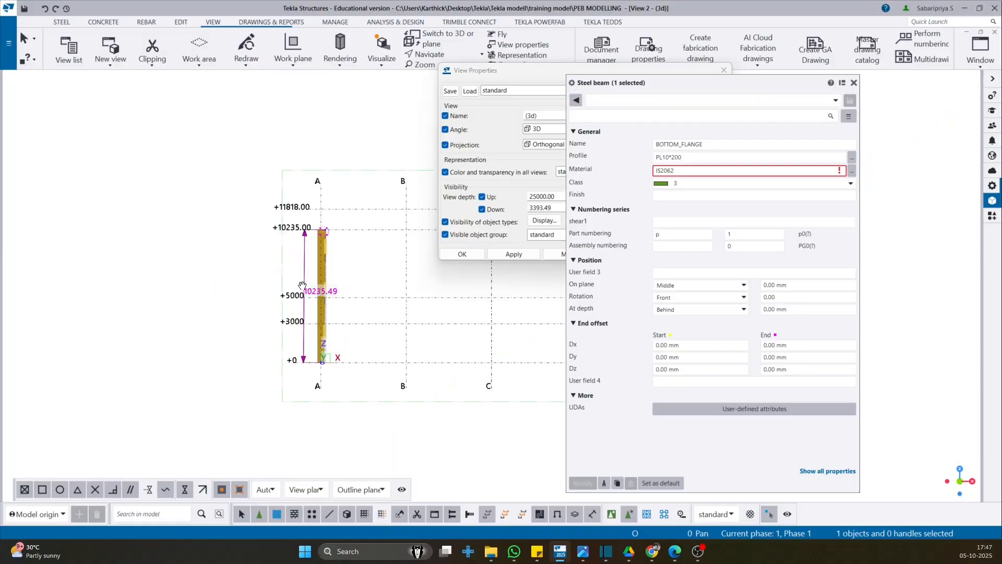
{"action": "scroll", "coordinate": [324, 253], "scroll_direction": "up", "scroll_amount": 5}
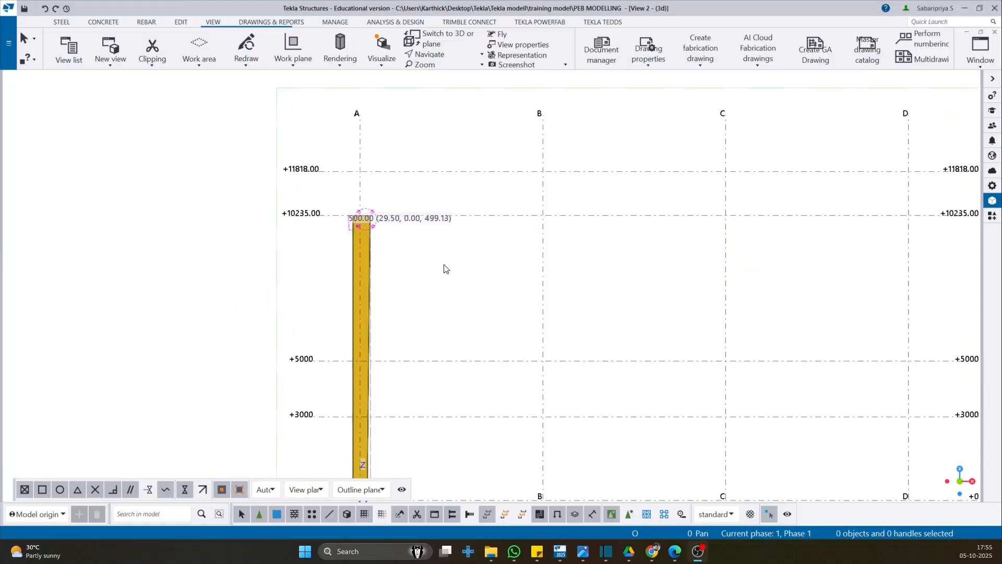
Start another PEB Member from the component catalog, review its parameters and plate parts, and apply the settings
{"action": "left_click", "coordinate": [992, 215]}
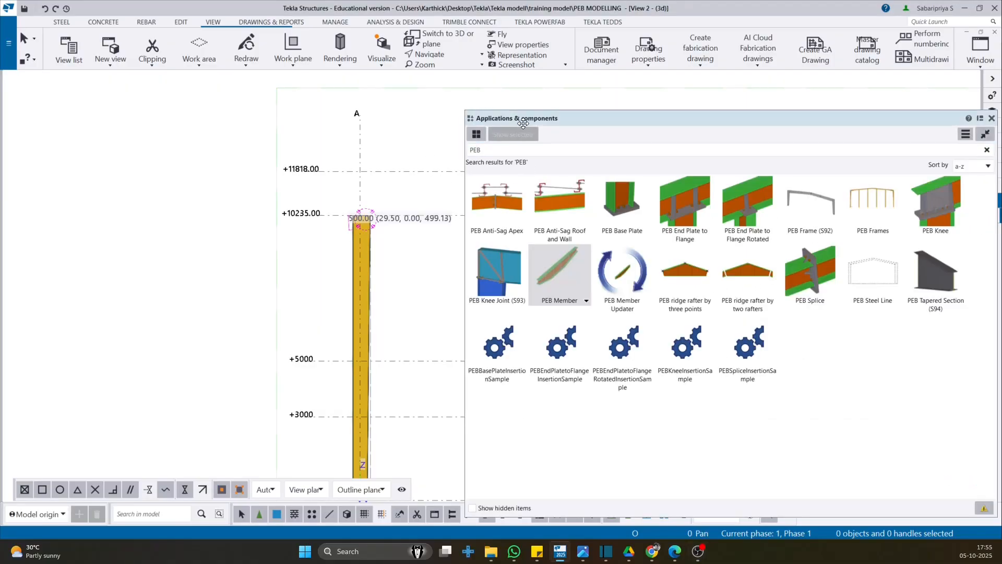
{"action": "left_click", "coordinate": [565, 292]}
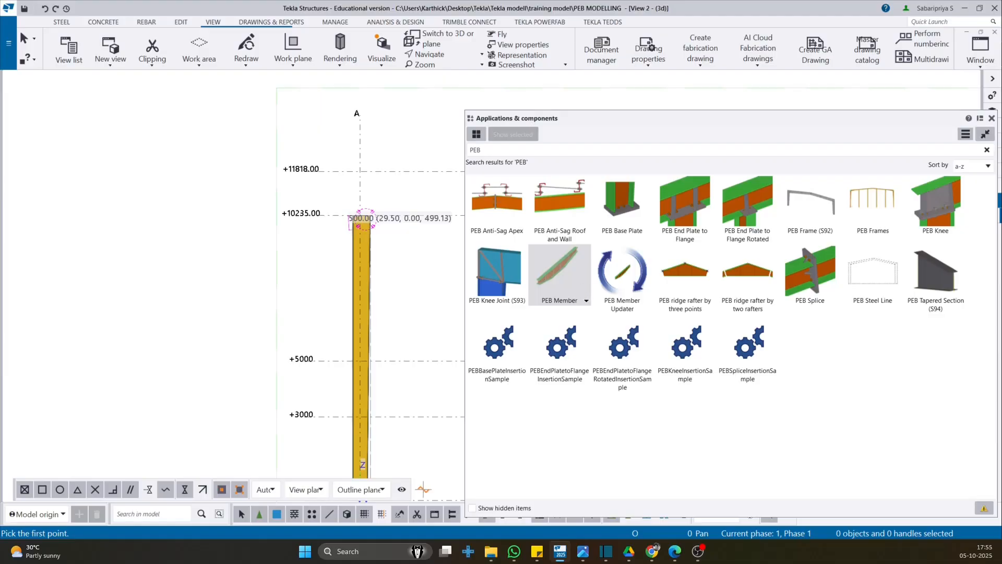
{"action": "double_click", "coordinate": [560, 279]}
{"action": "left_click_drag", "start_coordinate": [446, 131], "coordinate": [513, 27]}
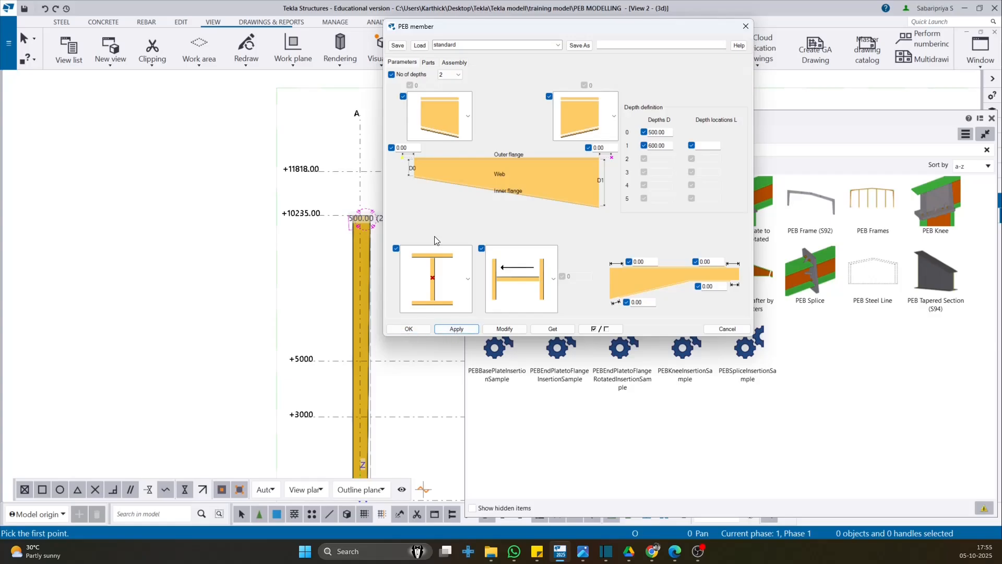
{"action": "left_click", "coordinate": [433, 62]}
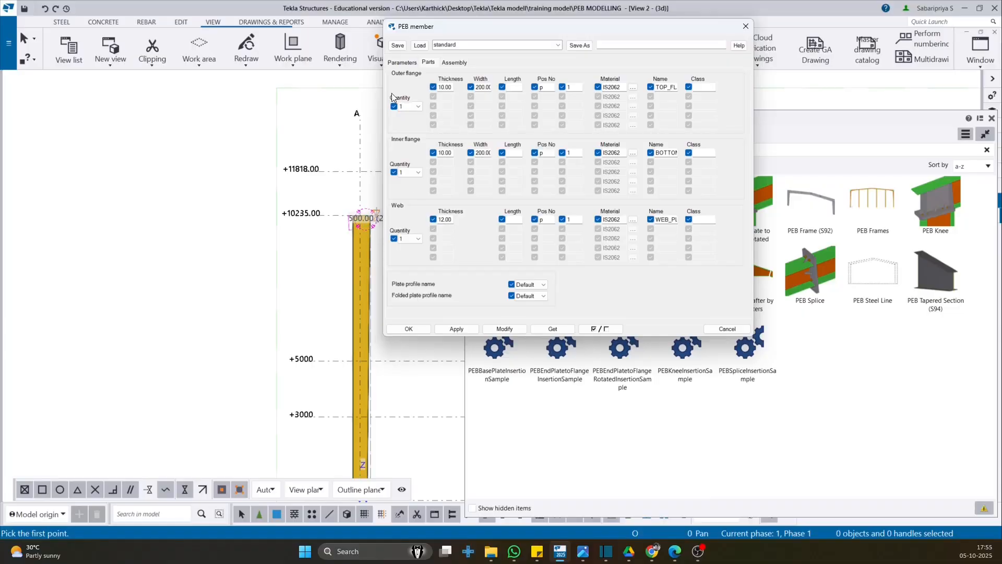
{"action": "left_click", "coordinate": [456, 329]}
Place the PEB member from the grid A column's outer top corner to grid C's midpoint between +10235 and +11818, and close the component catalog
{"action": "scroll", "coordinate": [247, 227], "scroll_direction": "up", "scroll_amount": 3}
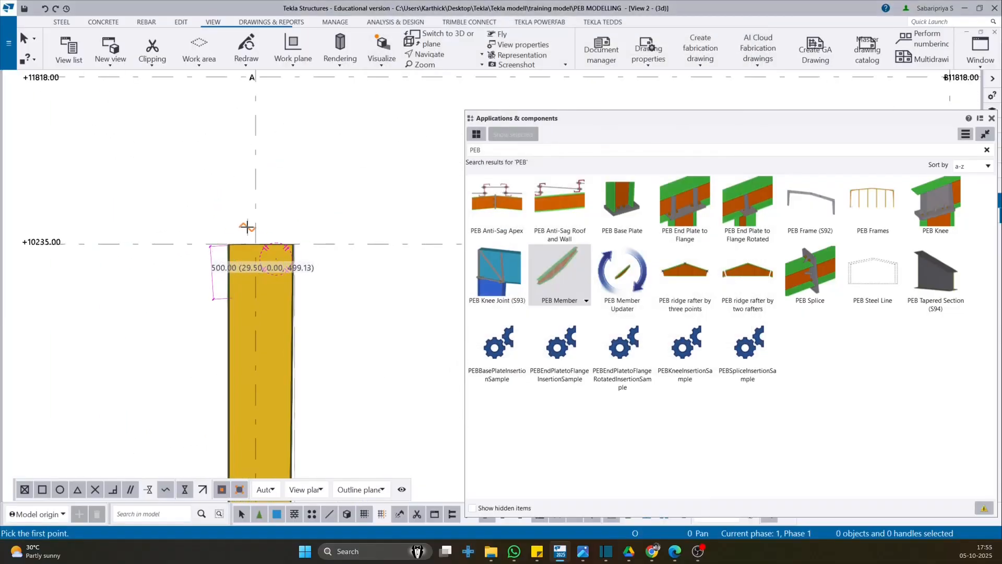
{"action": "scroll", "coordinate": [247, 227], "scroll_direction": "up", "scroll_amount": 3}
{"action": "left_click", "coordinate": [196, 259]}
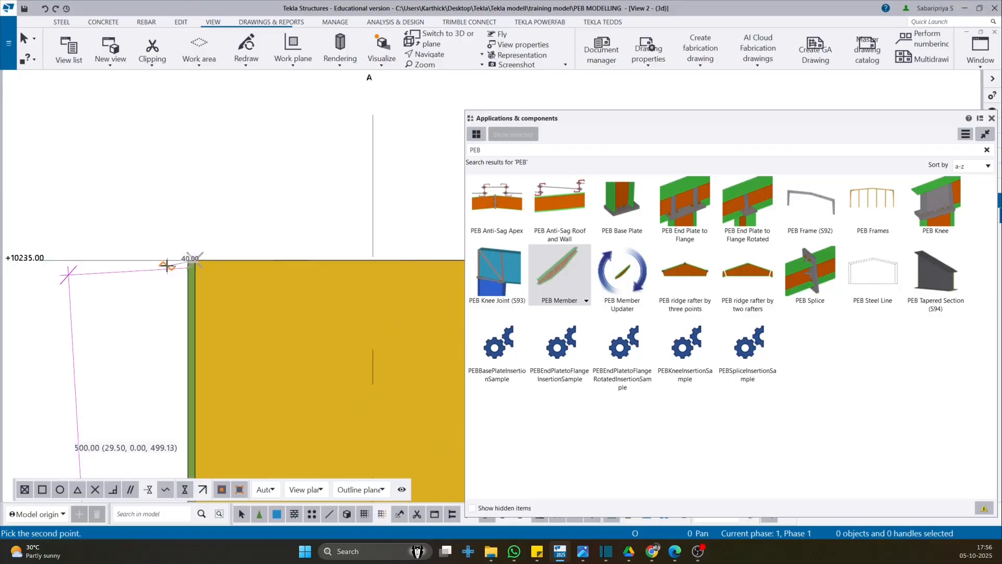
{"action": "scroll", "coordinate": [166, 267], "scroll_direction": "down", "scroll_amount": 6}
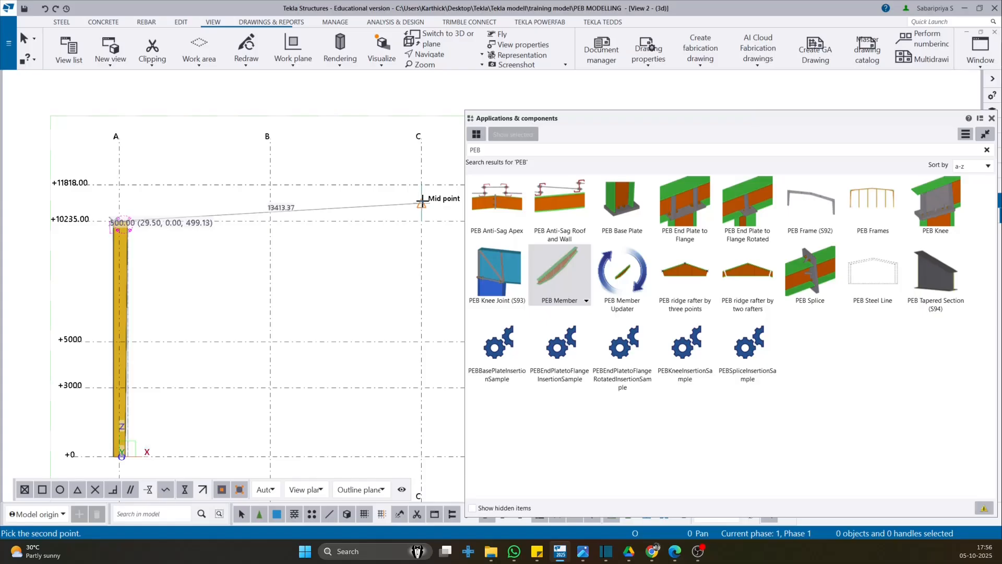
{"action": "left_click", "coordinate": [418, 250]}
{"action": "middle_click_drag", "start_coordinate": [116, 232], "coordinate": [266, 211]}
{"action": "scroll", "coordinate": [266, 212], "scroll_direction": "up", "scroll_amount": 2}
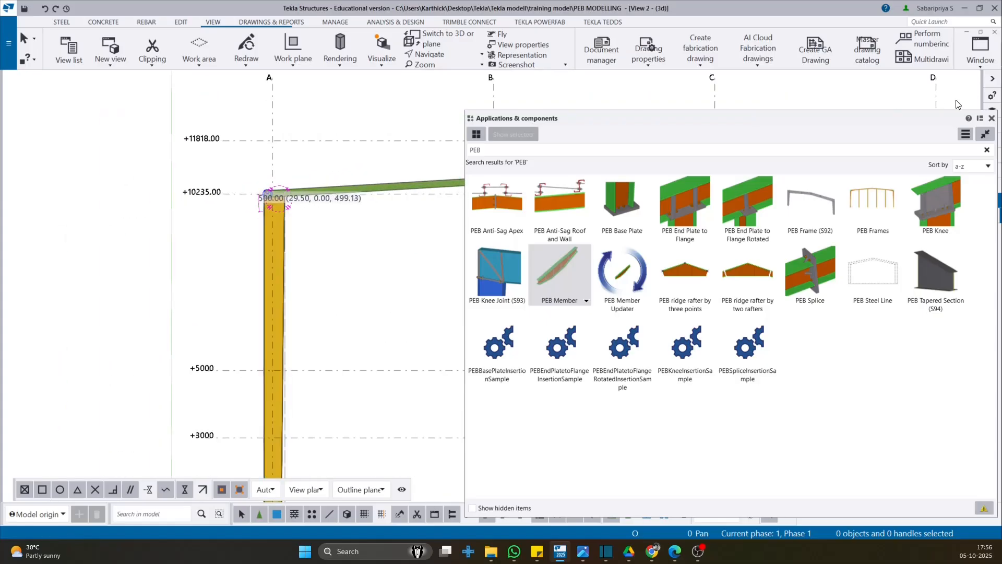
{"action": "key", "text": "Escape"}
{"action": "left_click", "coordinate": [992, 119]}
{"action": "scroll", "coordinate": [224, 197], "scroll_direction": "up", "scroll_amount": 4}
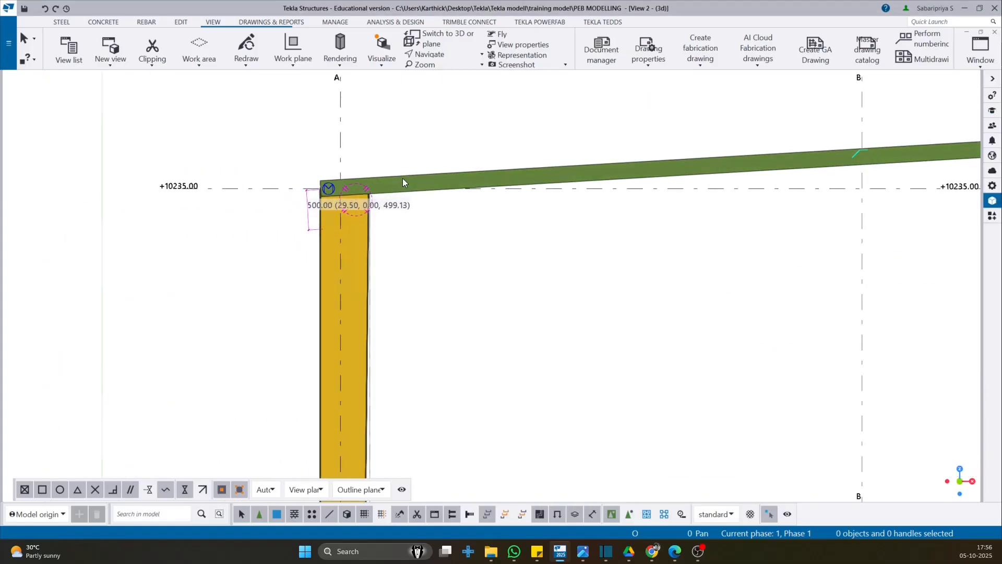
Open the placed rafter's PEB member settings and apply the upright I-section rotation with the downward arrow
{"action": "left_click", "coordinate": [348, 188]}
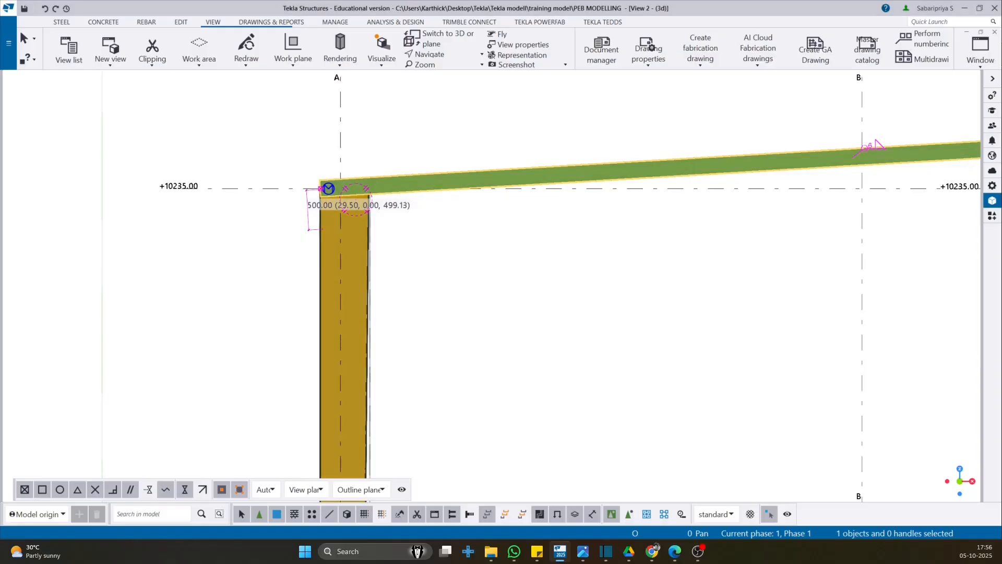
{"action": "left_click_drag", "start_coordinate": [256, 559], "coordinate": [646, 117]}
{"action": "middle_click_drag", "start_coordinate": [444, 248], "coordinate": [263, 246]}
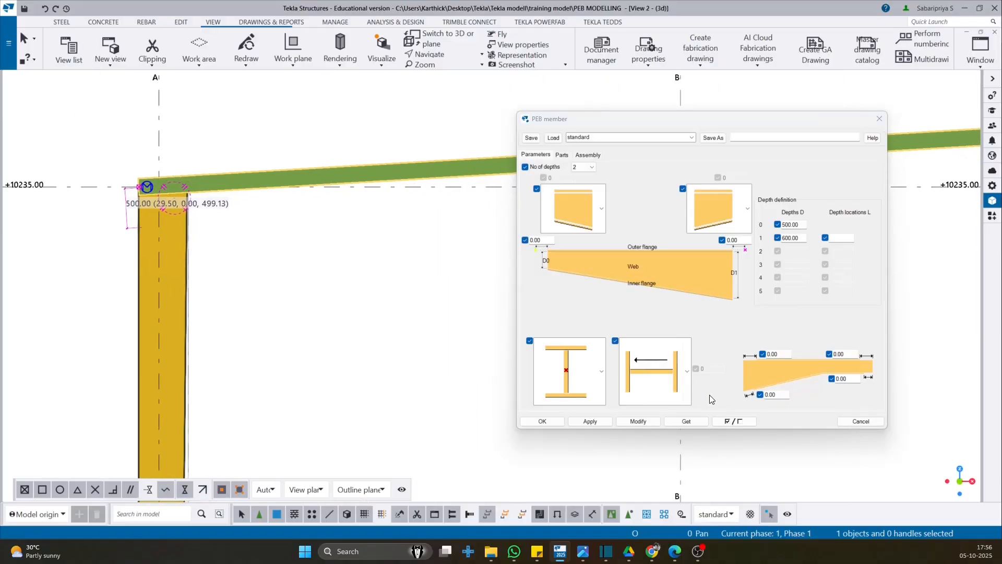
{"action": "left_click", "coordinate": [680, 377]}
{"action": "left_click", "coordinate": [656, 305]}
{"action": "left_click", "coordinate": [636, 421]}
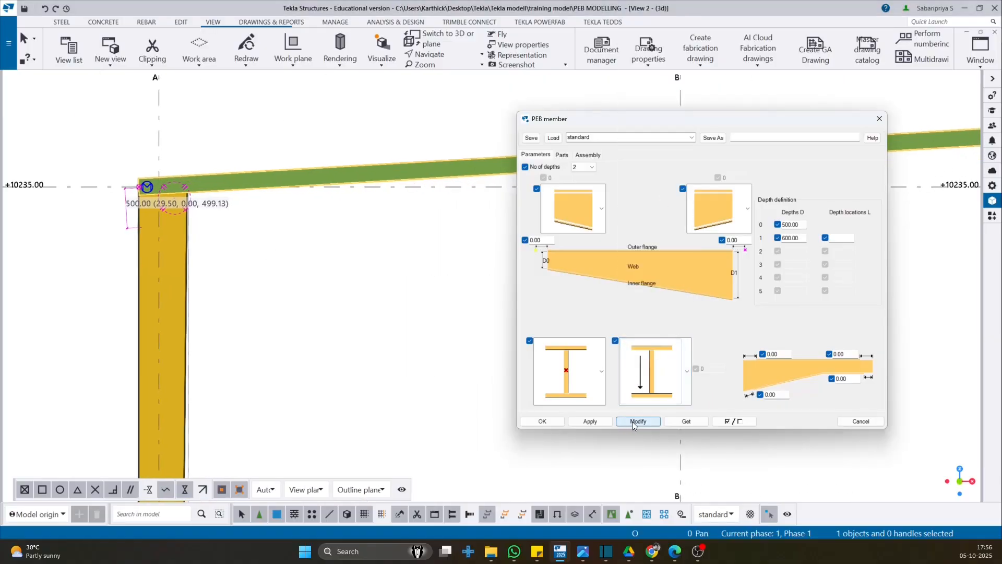
{"action": "scroll", "coordinate": [240, 220], "scroll_direction": "up", "scroll_amount": 5}
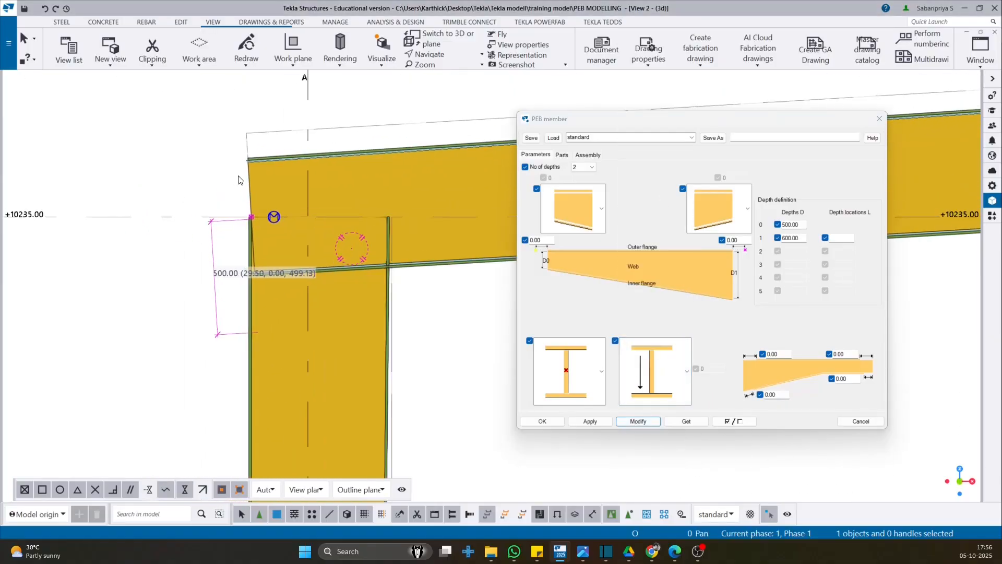
Set the rafter's reference point to the top of the section, apply the upright rotation with the upward arrow, and close the settings
{"action": "left_click", "coordinate": [577, 384]}
{"action": "left_click", "coordinate": [573, 235]}
{"action": "left_click", "coordinate": [638, 421]}
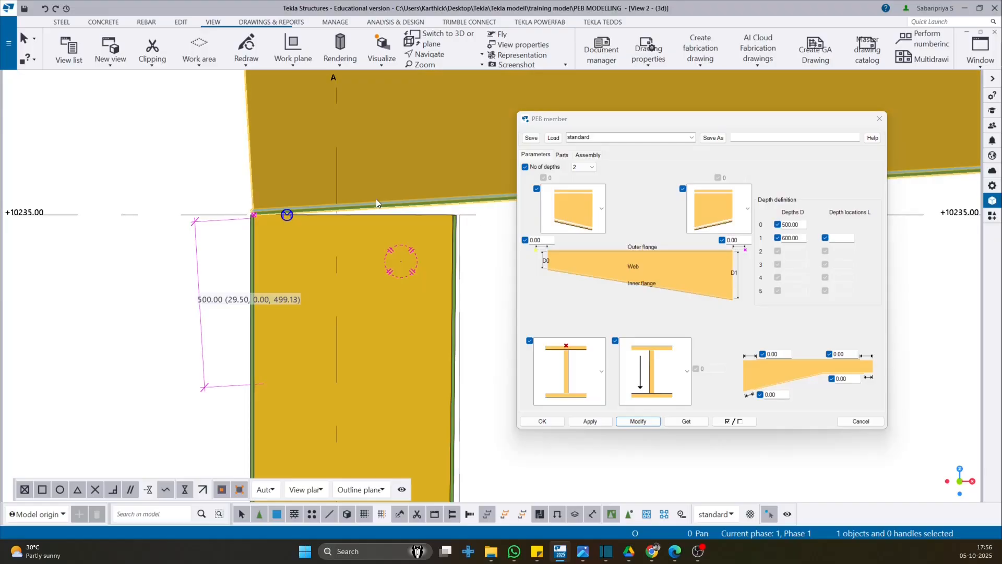
{"action": "left_click", "coordinate": [672, 386]}
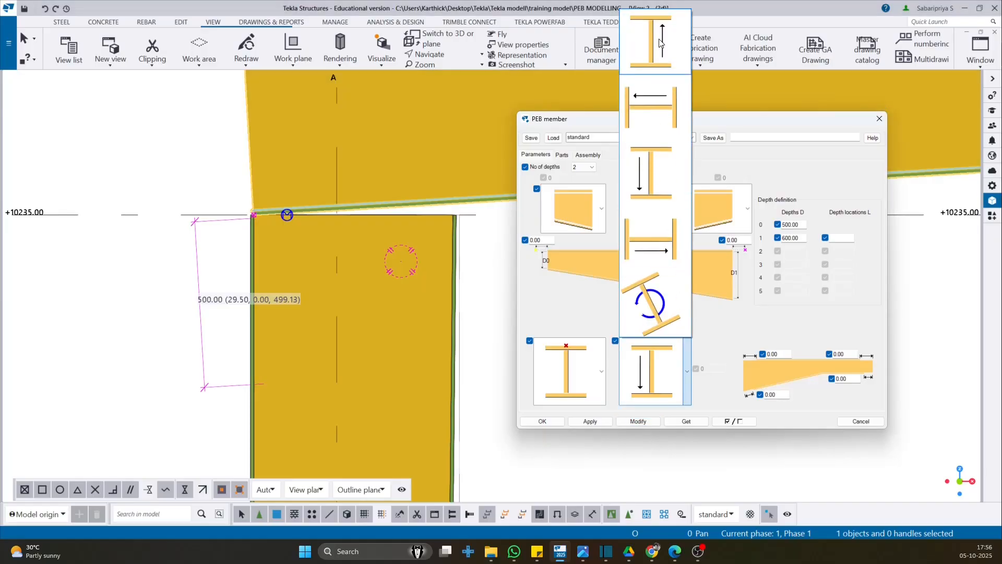
{"action": "left_click", "coordinate": [658, 38]}
{"action": "left_click", "coordinate": [642, 423]}
{"action": "middle_click_drag", "start_coordinate": [328, 219], "coordinate": [133, 247]}
{"action": "scroll", "coordinate": [134, 247], "scroll_direction": "down", "scroll_amount": 3}
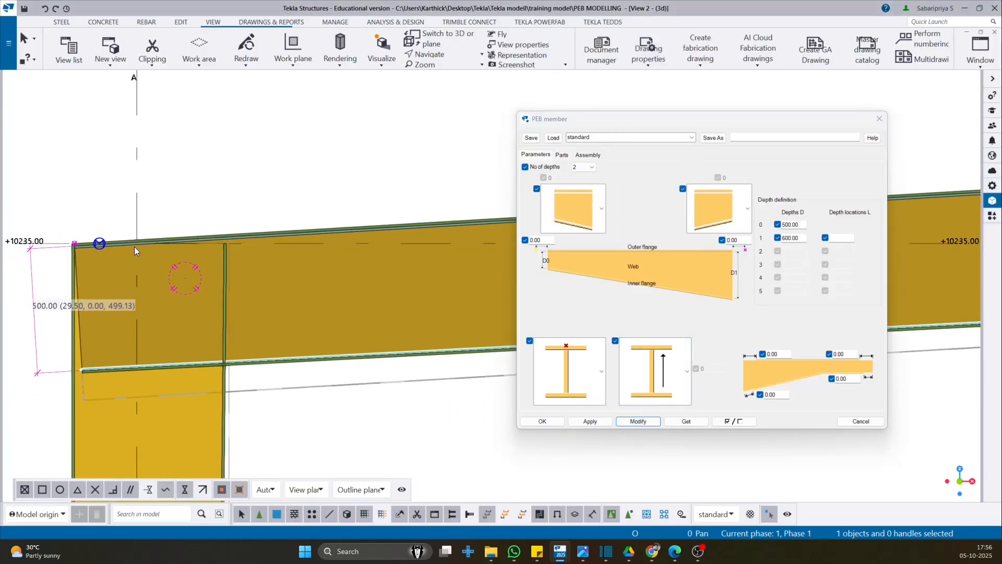
{"action": "left_click", "coordinate": [879, 119]}
Measure the rafter's web depth at its grid A end, from the outer flange down to the inner flange
{"action": "scroll", "coordinate": [804, 303], "scroll_direction": "down", "scroll_amount": 2}
{"action": "middle_click_drag", "start_coordinate": [804, 303], "coordinate": [354, 255]}
{"action": "scroll", "coordinate": [447, 226], "scroll_direction": "down", "scroll_amount": 4}
{"action": "scroll", "coordinate": [298, 232], "scroll_direction": "up", "scroll_amount": 6}
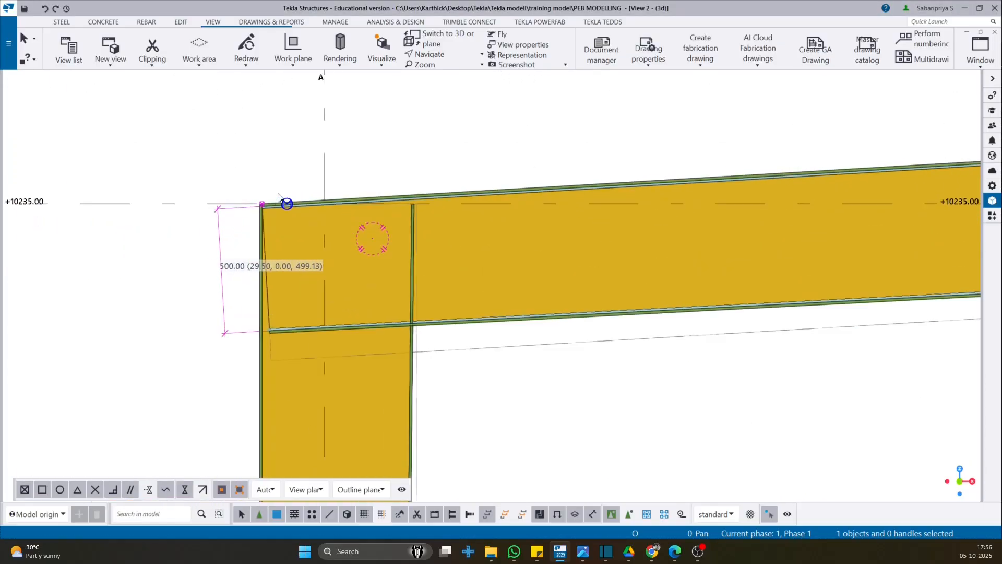
{"action": "scroll", "coordinate": [261, 210], "scroll_direction": "up", "scroll_amount": 3}
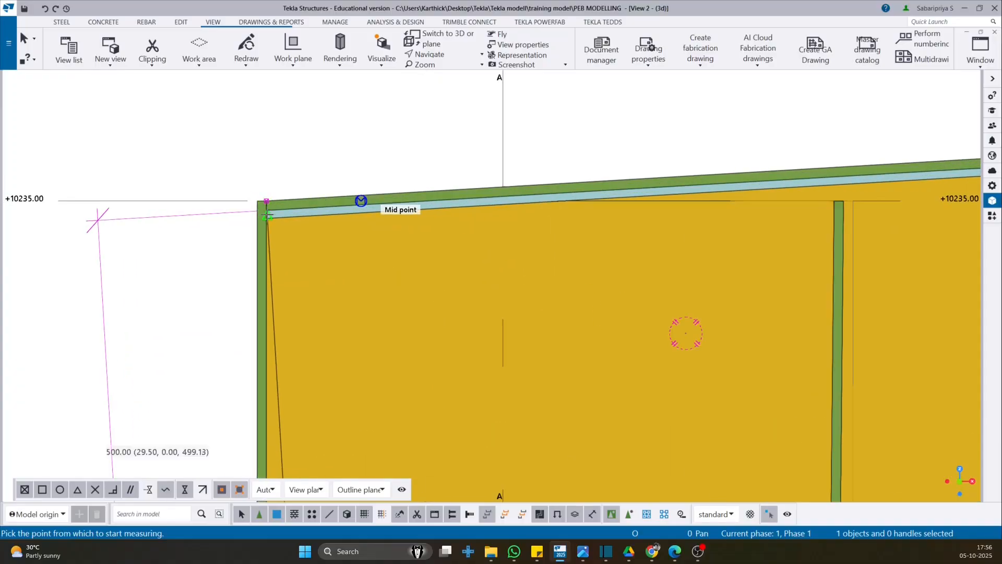
{"action": "left_click", "coordinate": [261, 209]}
{"action": "scroll", "coordinate": [258, 158], "scroll_direction": "down", "scroll_amount": 2}
{"action": "scroll", "coordinate": [269, 459], "scroll_direction": "up", "scroll_amount": 1}
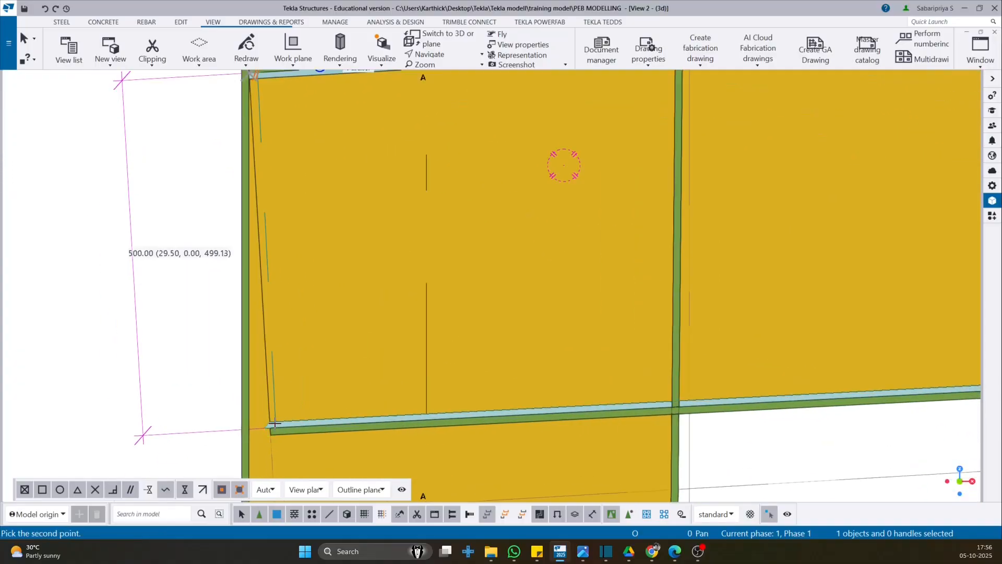
{"action": "left_click", "coordinate": [282, 413]}
{"action": "scroll", "coordinate": [261, 378], "scroll_direction": "down", "scroll_amount": 4}
{"action": "left_click", "coordinate": [127, 380]}
{"action": "scroll", "coordinate": [221, 392], "scroll_direction": "down", "scroll_amount": 2}
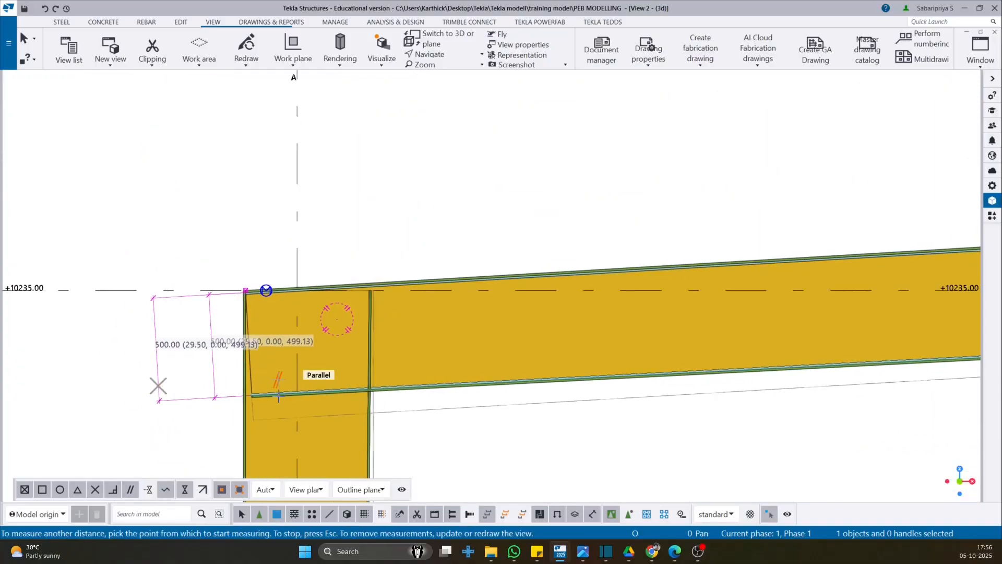
{"action": "key", "text": "Escape"}
Measure the rafter's web depth at its grid C end, between the outer and inner flanges
{"action": "middle_click_drag", "start_coordinate": [887, 288], "coordinate": [430, 247]}
{"action": "middle_click_drag", "start_coordinate": [957, 160], "coordinate": [35, 225]}
{"action": "key", "text": "f"}
{"action": "scroll", "coordinate": [466, 240], "scroll_direction": "up", "scroll_amount": 5}
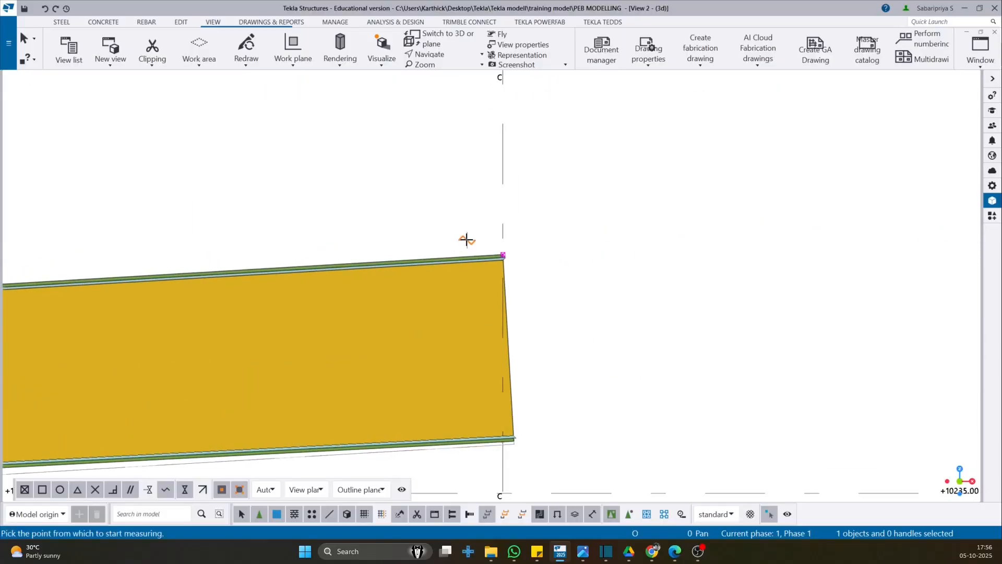
{"action": "left_click", "coordinate": [491, 262]}
{"action": "scroll", "coordinate": [595, 154], "scroll_direction": "down", "scroll_amount": 1}
{"action": "middle_click_drag", "start_coordinate": [618, 423], "coordinate": [602, 241]}
{"action": "scroll", "coordinate": [602, 241], "scroll_direction": "down", "scroll_amount": 1}
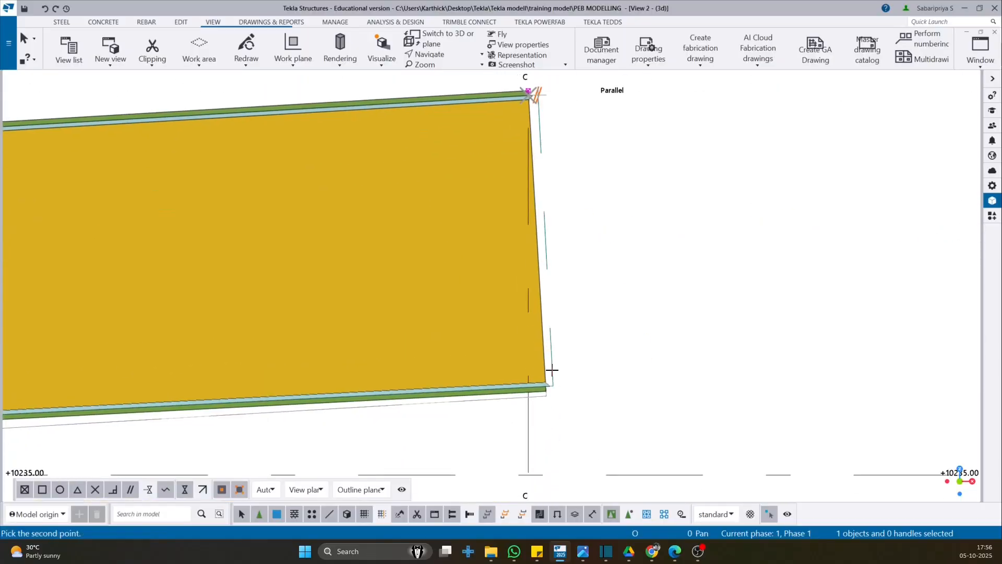
{"action": "scroll", "coordinate": [548, 379], "scroll_direction": "up", "scroll_amount": 1}
{"action": "left_click", "coordinate": [548, 381]}
{"action": "scroll", "coordinate": [548, 381], "scroll_direction": "down", "scroll_amount": 2}
{"action": "left_click", "coordinate": [677, 371]}
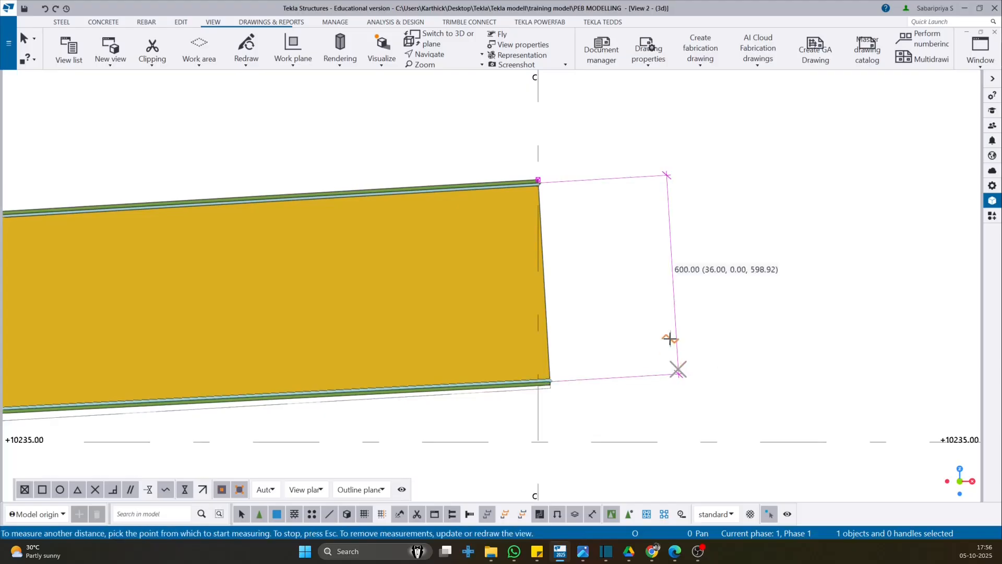
{"action": "scroll", "coordinate": [687, 297], "scroll_direction": "down", "scroll_amount": 4}
{"action": "key", "text": "Escape"}
Reopen the rafter's PEB member settings and set the number of depths to 4
{"action": "middle_click_drag", "start_coordinate": [293, 340], "coordinate": [678, 289]}
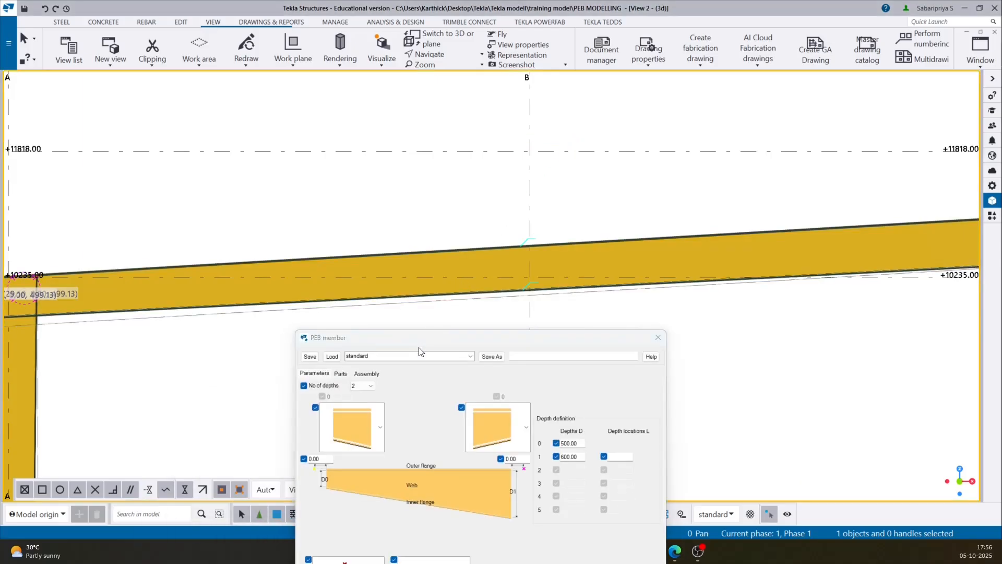
{"action": "left_click_drag", "start_coordinate": [422, 339], "coordinate": [576, 48]}
{"action": "middle_click_drag", "start_coordinate": [134, 251], "coordinate": [482, 201]}
{"action": "middle_click_drag", "start_coordinate": [390, 218], "coordinate": [314, 220]}
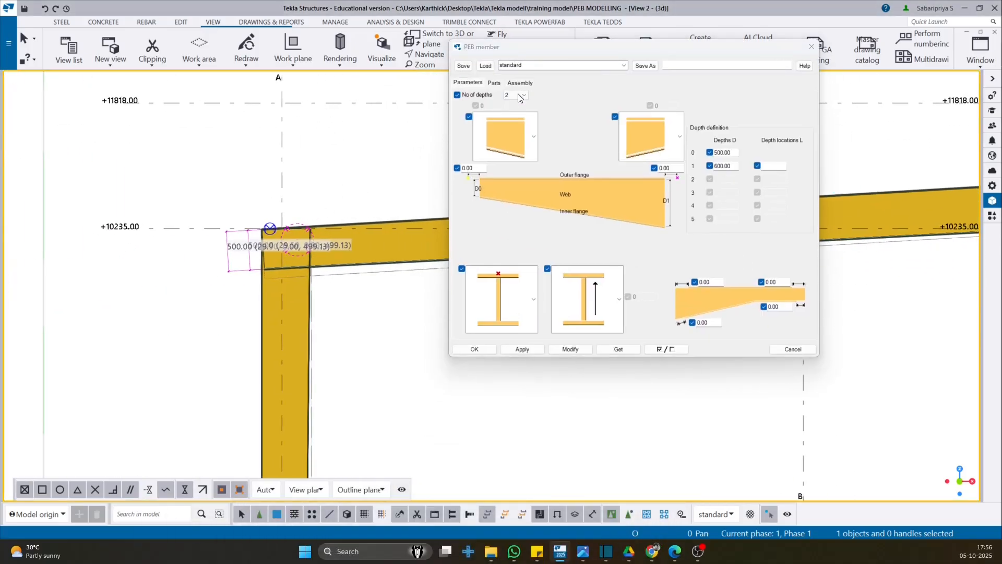
{"action": "left_click", "coordinate": [519, 96]}
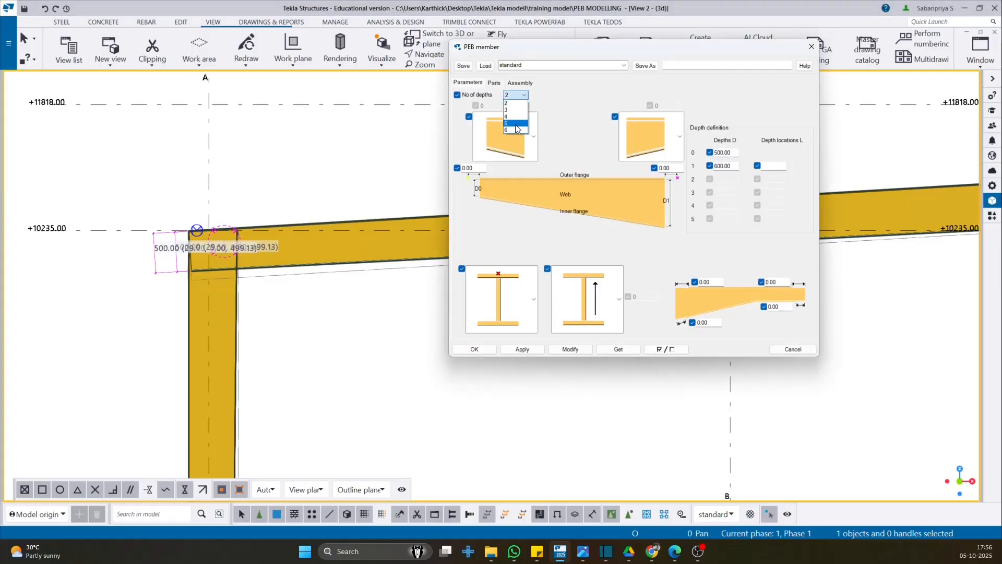
{"action": "left_click", "coordinate": [514, 116]}
{"action": "middle_click_drag", "start_coordinate": [196, 243], "coordinate": [139, 233]}
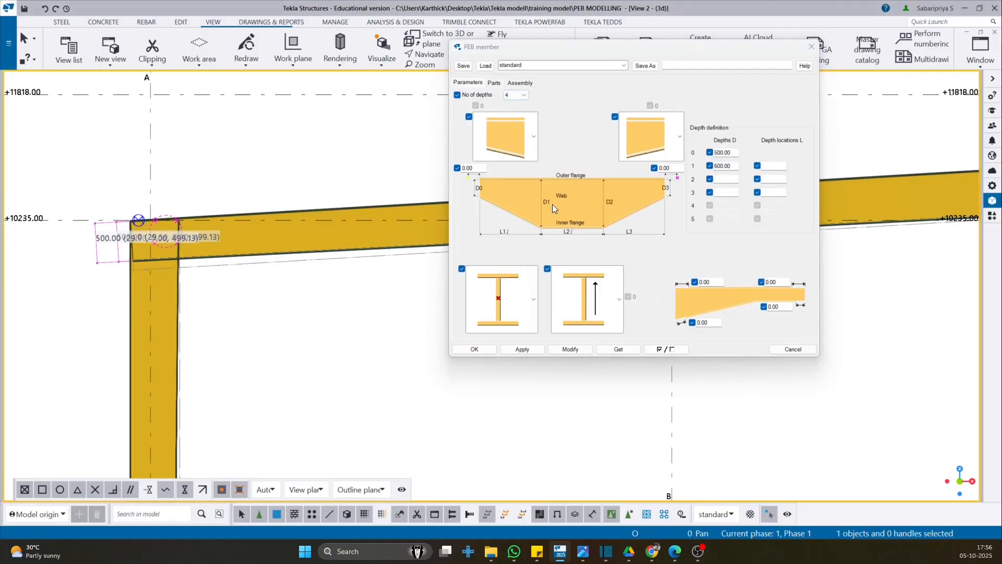
Set the rafter's depths 1 and 2 to 700 and depth 3 to 450, and modify the selected member
{"action": "middle_click_drag", "start_coordinate": [98, 229], "coordinate": [171, 220]}
{"action": "scroll", "coordinate": [171, 219], "scroll_direction": "up", "scroll_amount": 3}
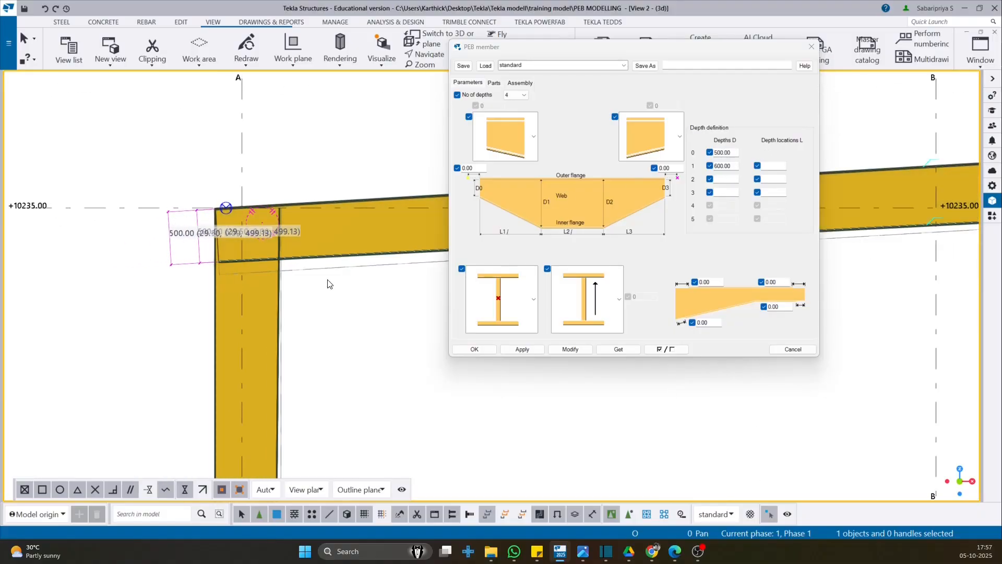
{"action": "double_click", "coordinate": [727, 166]}
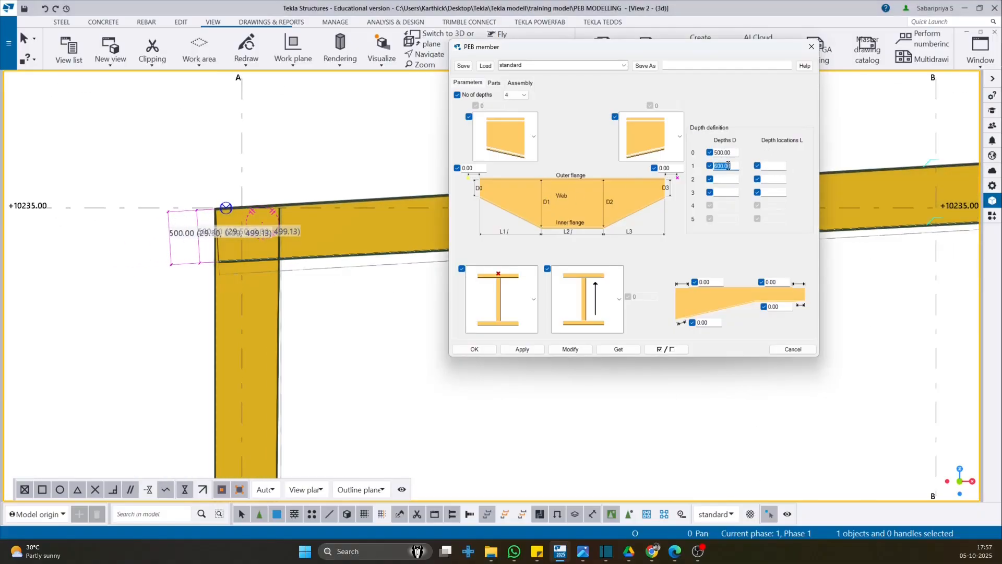
{"action": "type", "text": "700"}
{"action": "left_click", "coordinate": [727, 180]}
{"action": "type", "text": "7"}
{"action": "left_click", "coordinate": [724, 193]}
{"action": "type", "text": "450"}
{"action": "left_click", "coordinate": [320, 204]}
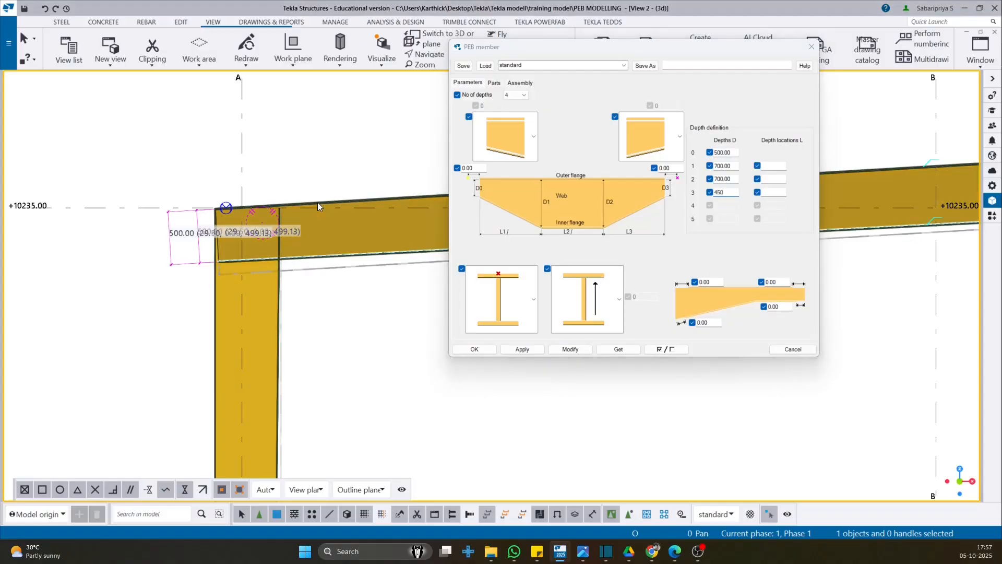
{"action": "left_click", "coordinate": [568, 347]}
{"action": "left_click", "coordinate": [579, 349]}
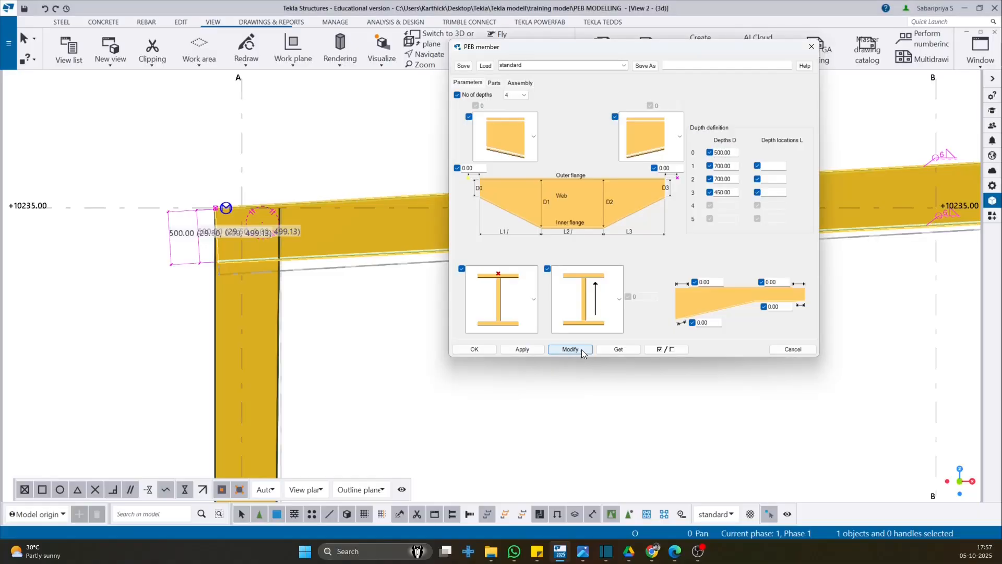
Close the PEB member settings and examine the rafter's tapered inner flange and depth transitions from grid A to grid C
{"action": "middle_click_drag", "start_coordinate": [384, 267], "coordinate": [110, 287]}
{"action": "scroll", "coordinate": [301, 284], "scroll_direction": "down", "scroll_amount": 1}
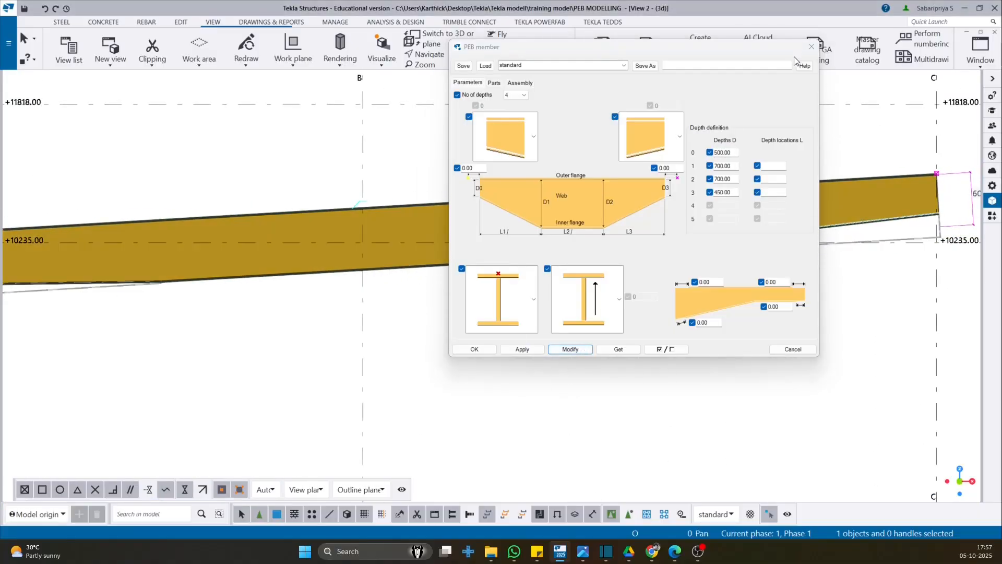
{"action": "left_click", "coordinate": [812, 47]}
{"action": "scroll", "coordinate": [416, 276], "scroll_direction": "down", "scroll_amount": 1}
{"action": "scroll", "coordinate": [416, 276], "scroll_direction": "down", "scroll_amount": 1}
{"action": "middle_click_drag", "start_coordinate": [367, 304], "coordinate": [568, 273]}
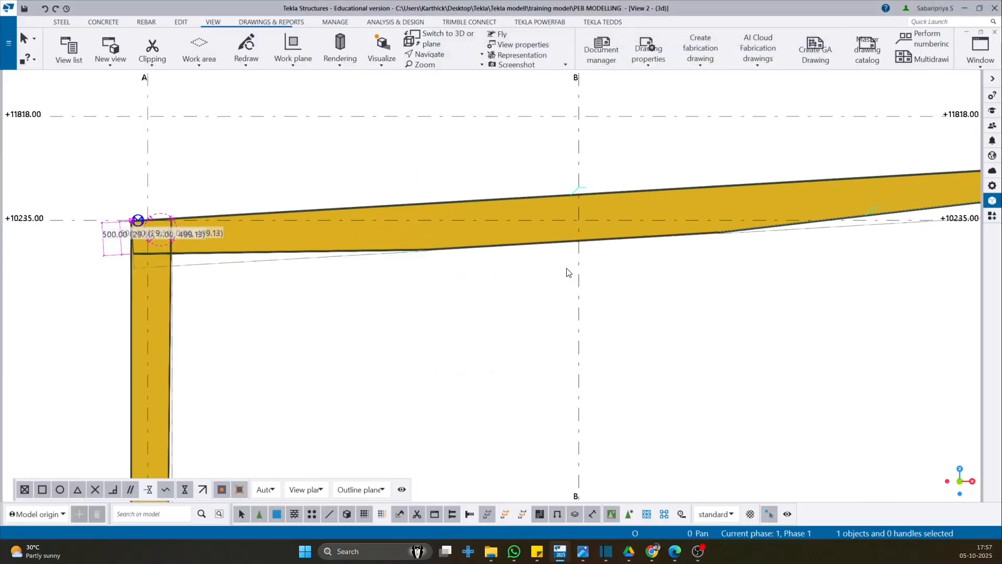
{"action": "scroll", "coordinate": [156, 254], "scroll_direction": "up", "scroll_amount": 4}
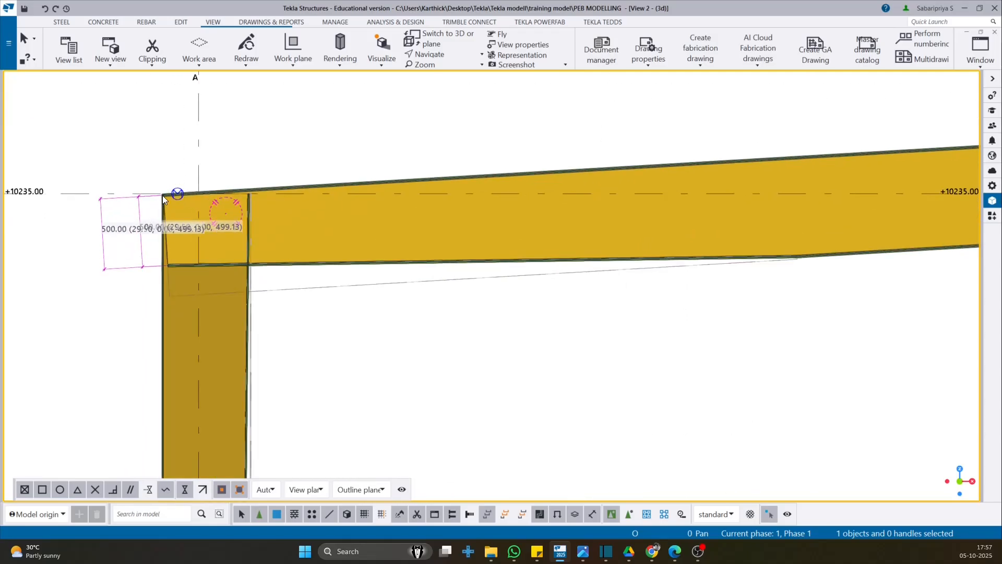
{"action": "middle_click_drag", "start_coordinate": [633, 244], "coordinate": [342, 259]}
{"action": "scroll", "coordinate": [504, 286], "scroll_direction": "up", "scroll_amount": 3}
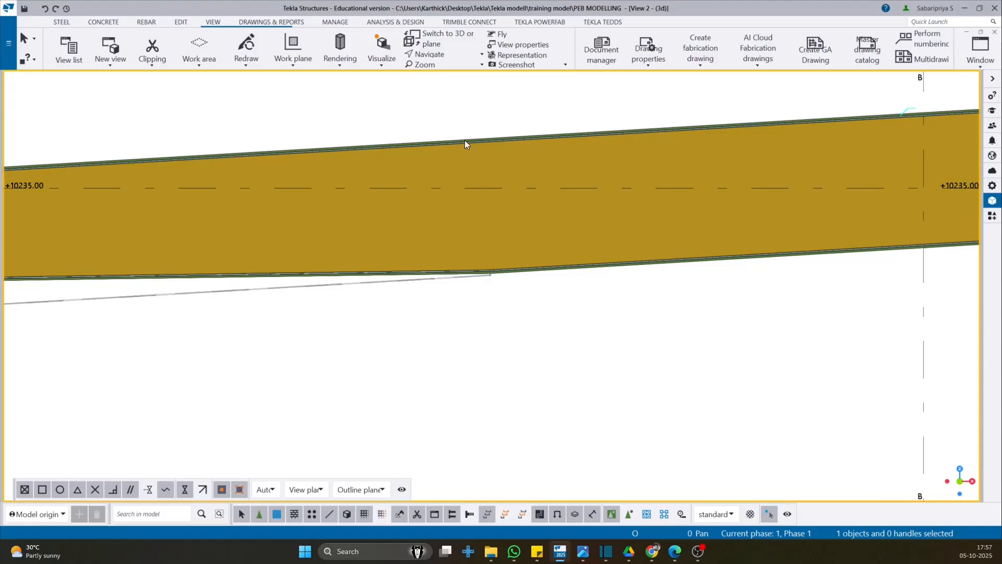
{"action": "middle_click_drag", "start_coordinate": [465, 140], "coordinate": [130, 234], "text": "ctrl"}
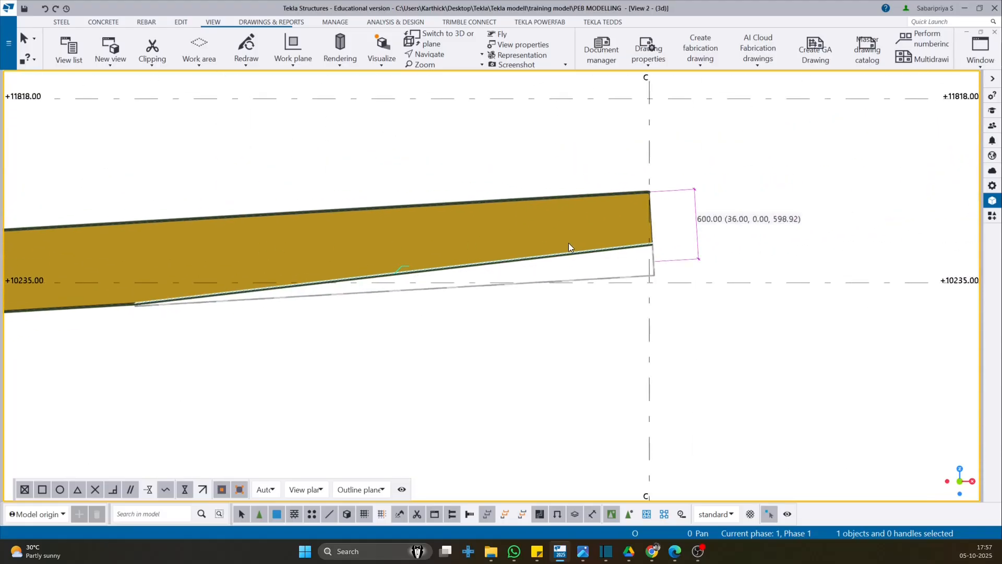
Reopen the rafter's PEB member settings, set the location of depth 1 to 3000, and modify the selected member
{"action": "left_click", "coordinate": [615, 197]}
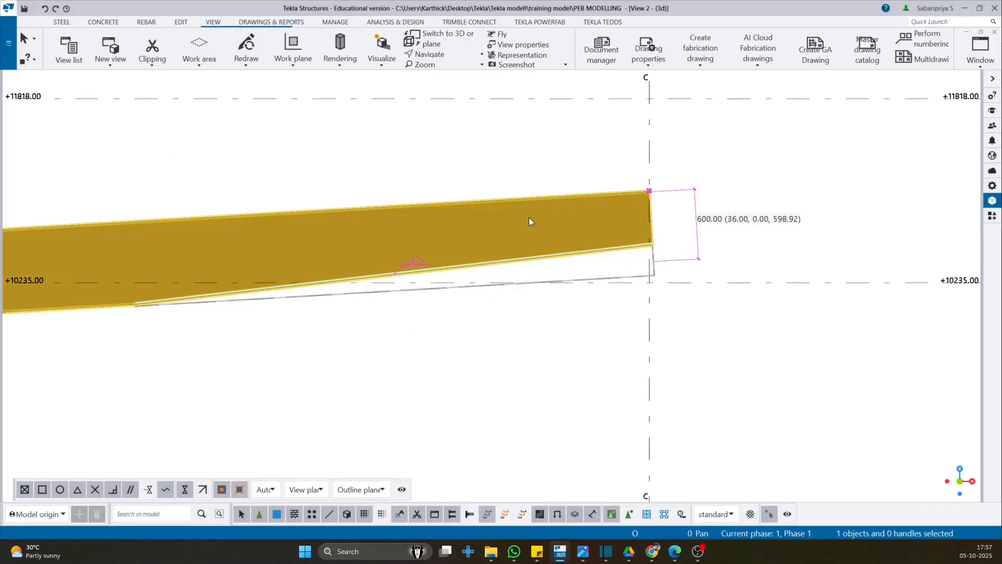
{"action": "key", "text": "alt+Tab"}
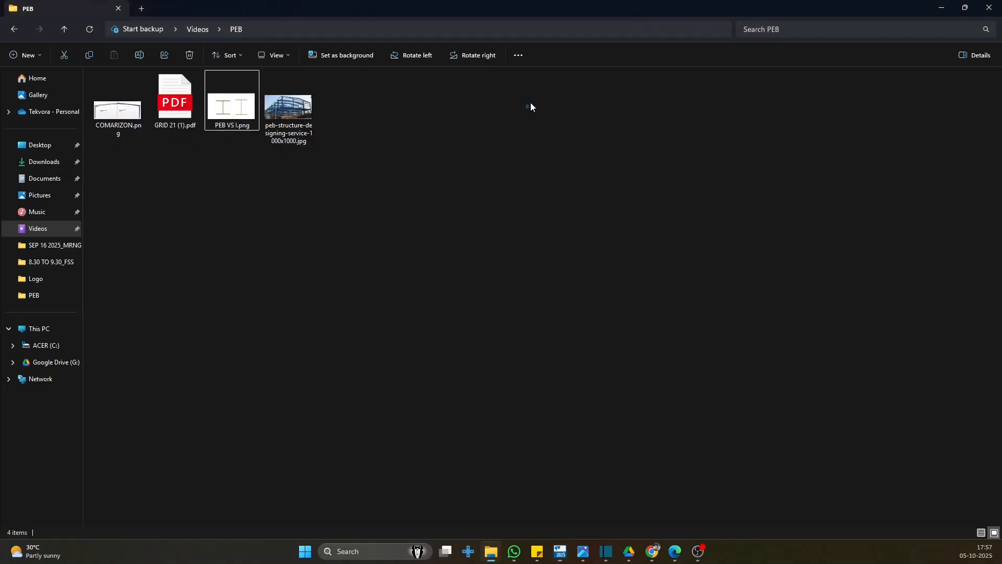
{"action": "left_click", "coordinate": [944, 12]}
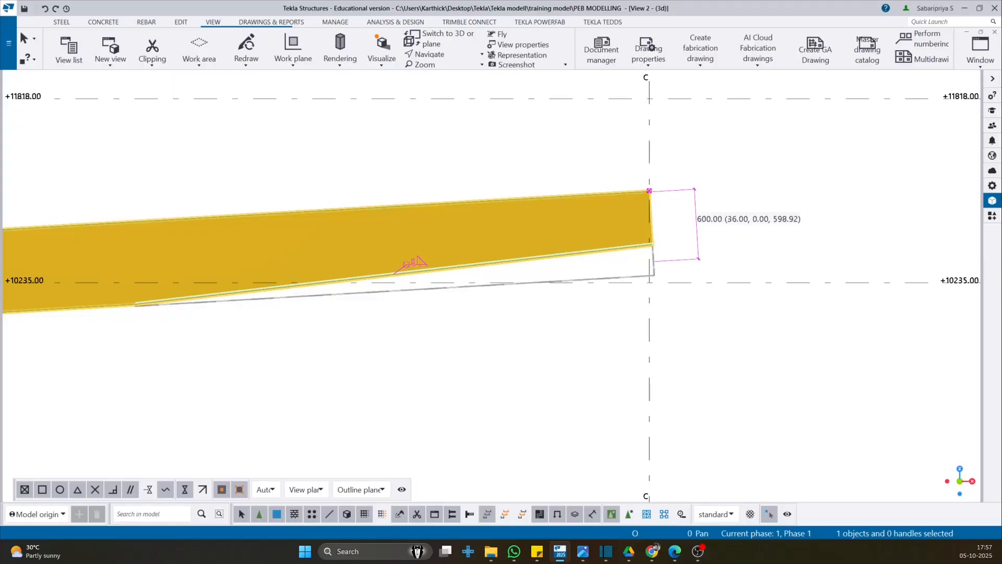
{"action": "left_click_drag", "start_coordinate": [123, 479], "coordinate": [479, 64]}
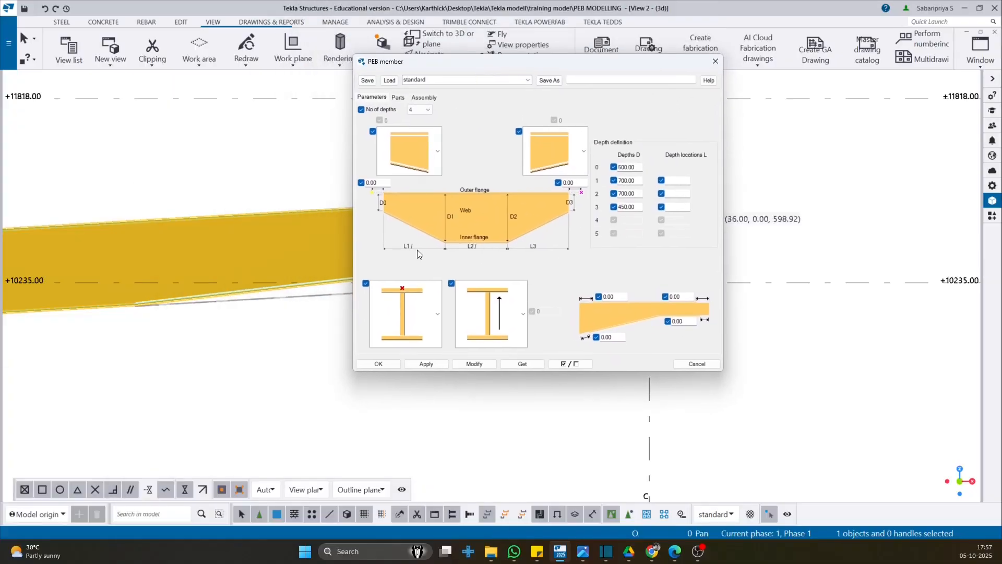
{"action": "scroll", "coordinate": [157, 288], "scroll_direction": "down", "scroll_amount": 3}
{"action": "middle_click_drag", "start_coordinate": [157, 289], "coordinate": [322, 275]}
{"action": "middle_click_drag", "start_coordinate": [222, 291], "coordinate": [177, 266]}
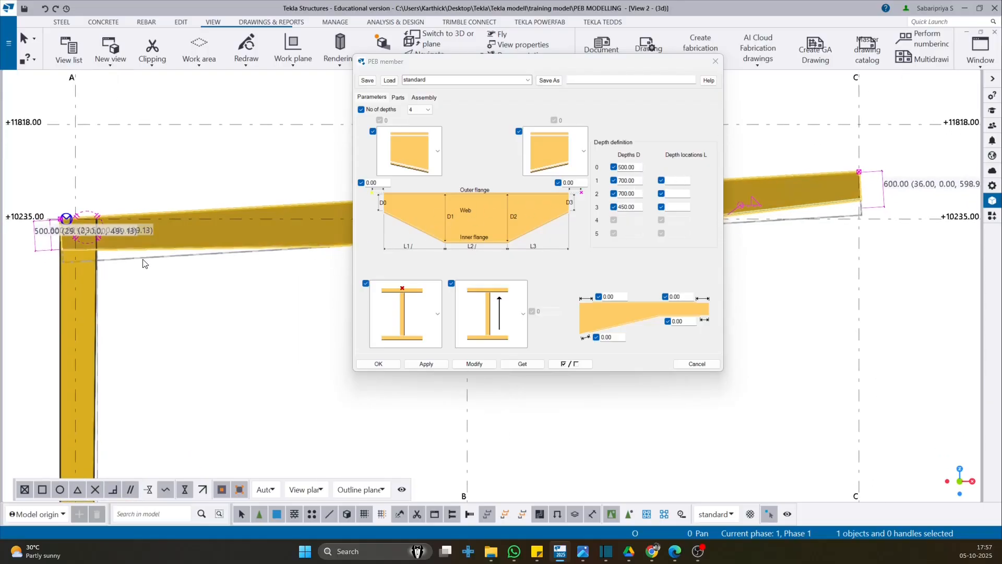
{"action": "middle_click_drag", "start_coordinate": [97, 269], "coordinate": [67, 269]}
{"action": "middle_click_drag", "start_coordinate": [275, 262], "coordinate": [138, 257]}
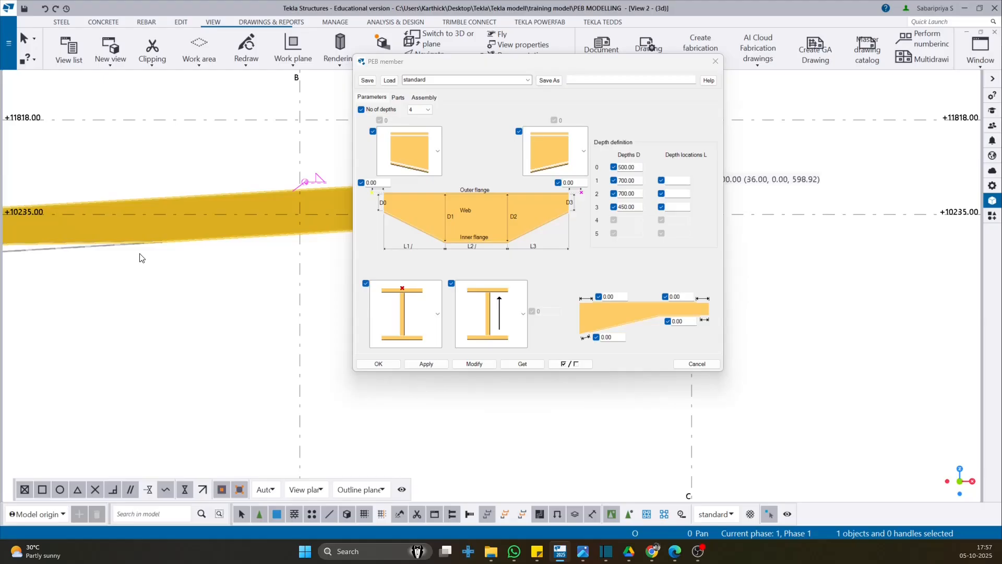
{"action": "left_click", "coordinate": [679, 180]}
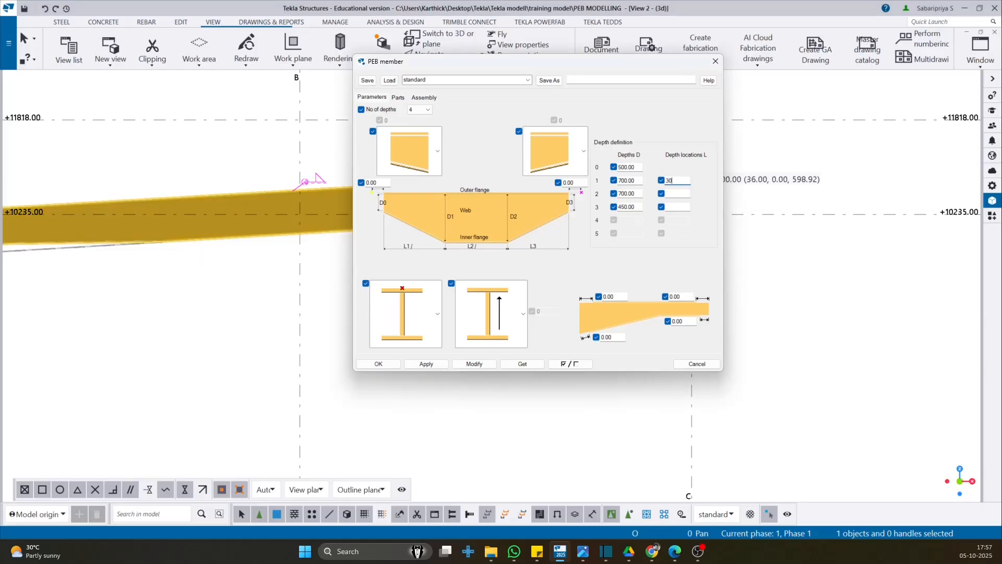
{"action": "type", "text": "3000"}
{"action": "left_click", "coordinate": [475, 367]}
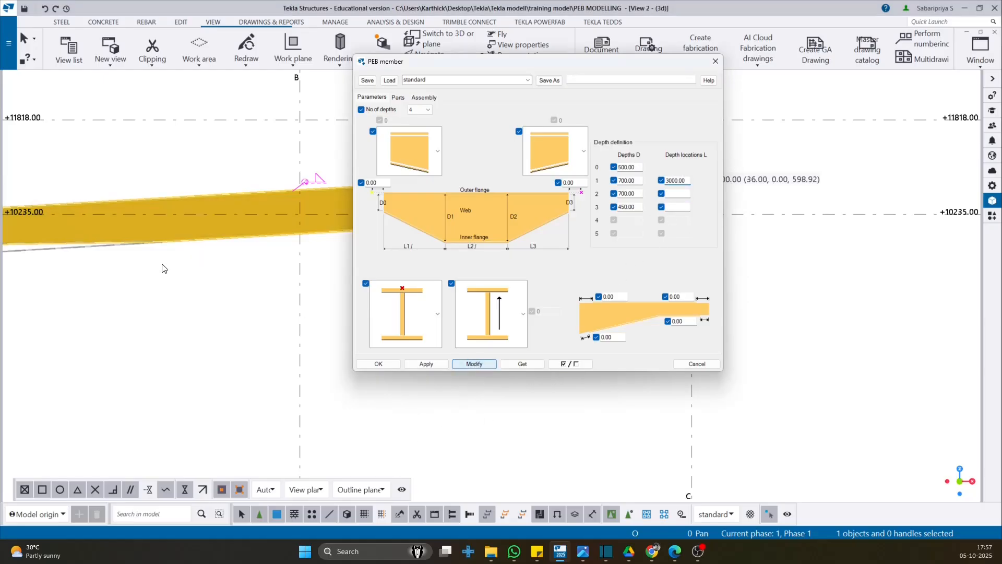
Set the rafter's depth 2 location to 2500 and modify the selected PEB member
{"action": "middle_click_drag", "start_coordinate": [162, 237], "coordinate": [355, 244]}
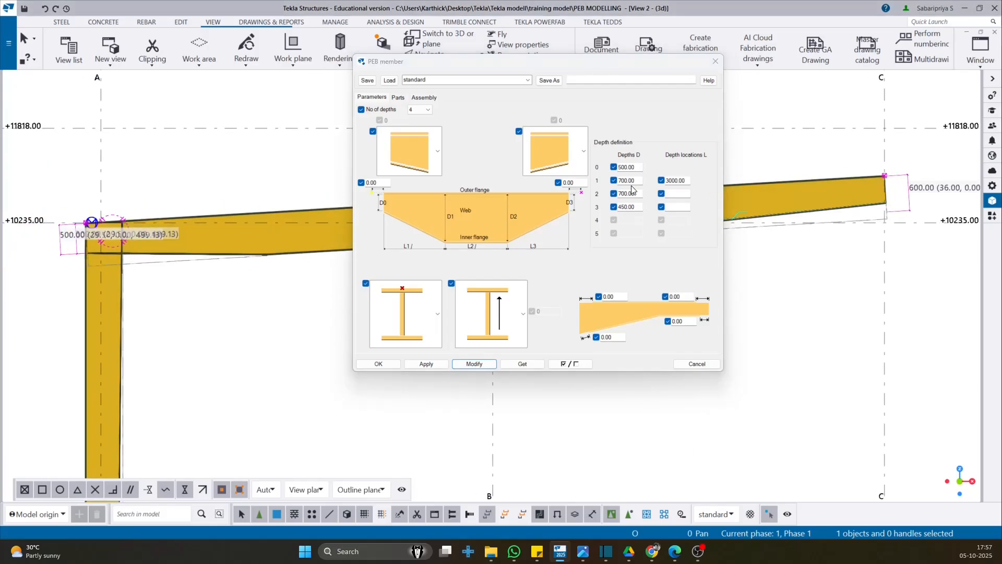
{"action": "left_click", "coordinate": [676, 194]}
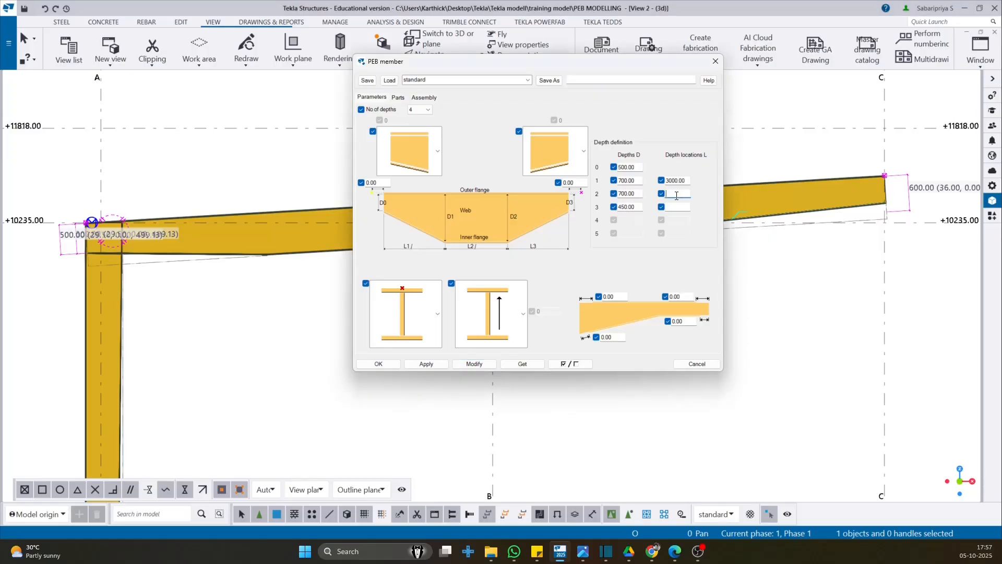
{"action": "type", "text": "2500"}
{"action": "left_click", "coordinate": [477, 365]}
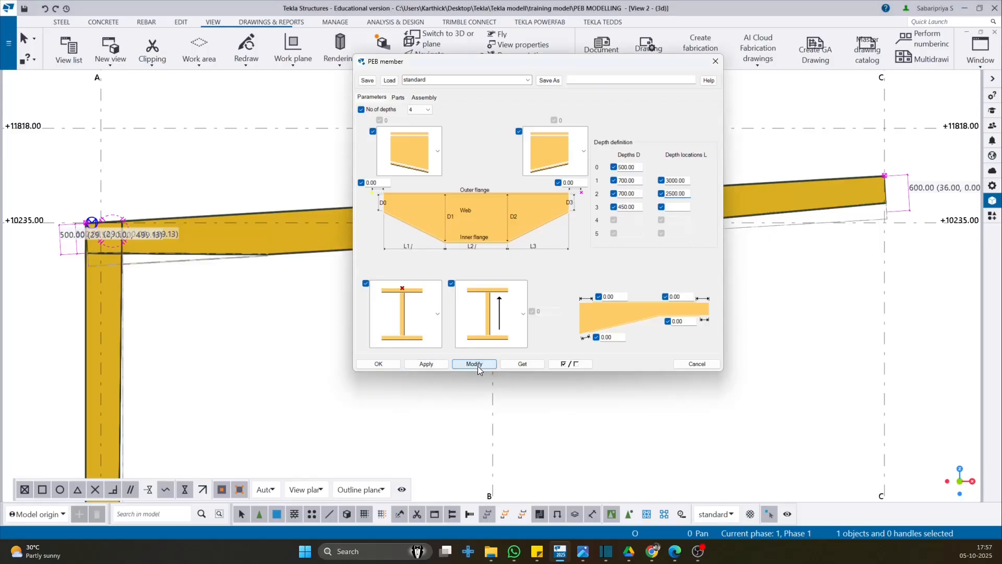
Examine the rafter's inner flange transitions around grid B, close the PEB member settings, and view the whole rafter from grid A to C
{"action": "middle_click_drag", "start_coordinate": [303, 258], "coordinate": [115, 266]}
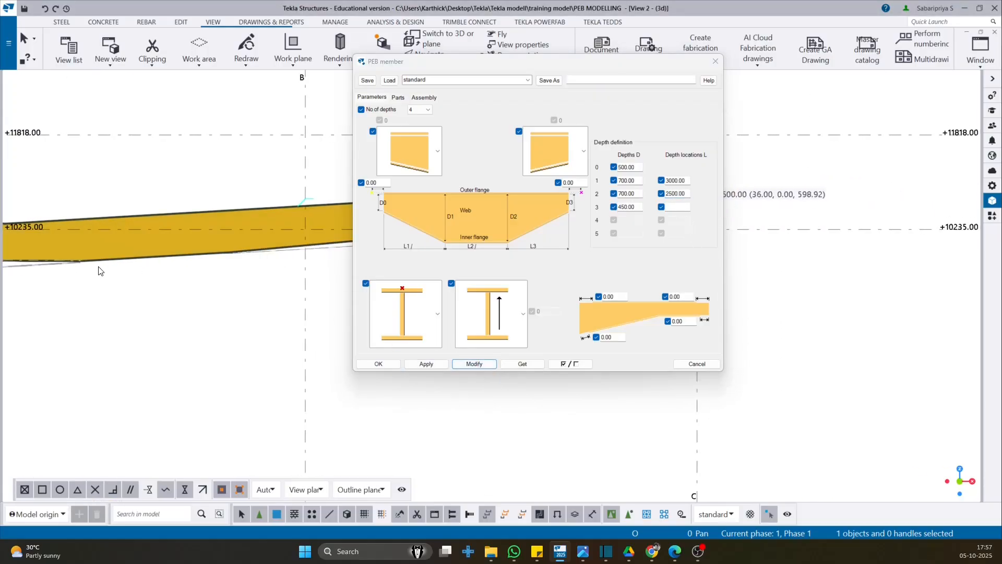
{"action": "scroll", "coordinate": [223, 261], "scroll_direction": "up", "scroll_amount": 4}
{"action": "scroll", "coordinate": [230, 245], "scroll_direction": "down", "scroll_amount": 4}
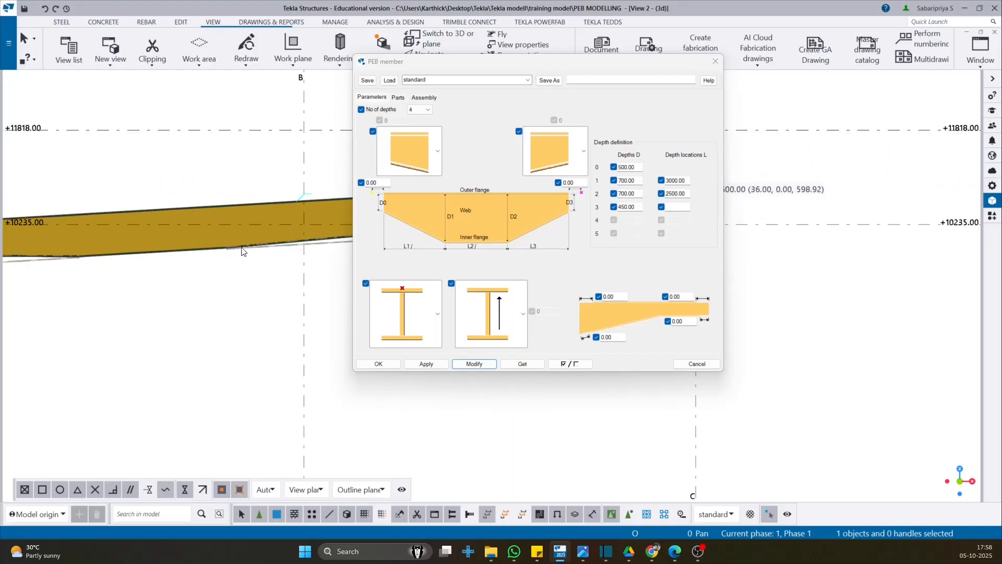
{"action": "middle_click_drag", "start_coordinate": [242, 251], "coordinate": [151, 232]}
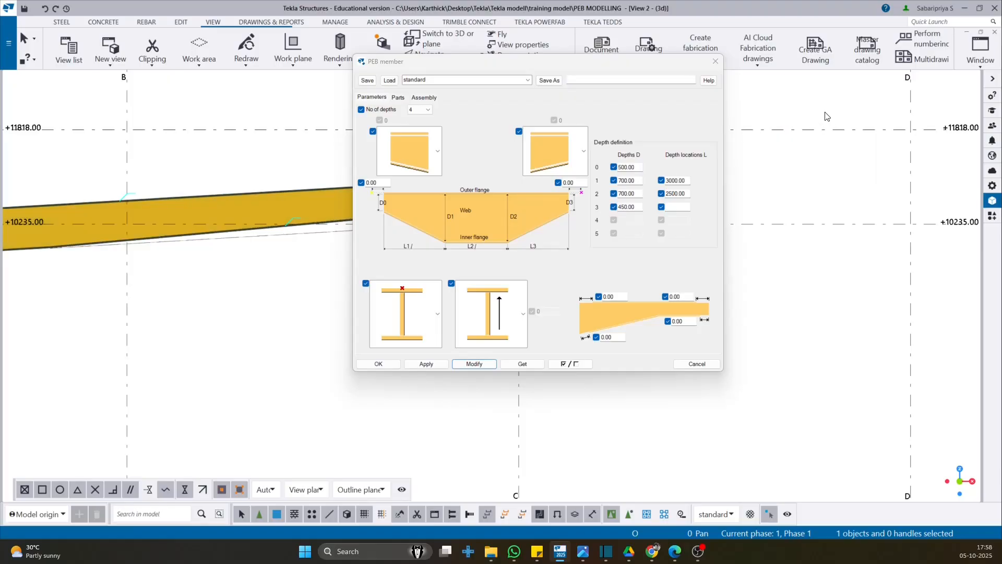
{"action": "left_click", "coordinate": [716, 62]}
{"action": "scroll", "coordinate": [582, 201], "scroll_direction": "down", "scroll_amount": 3}
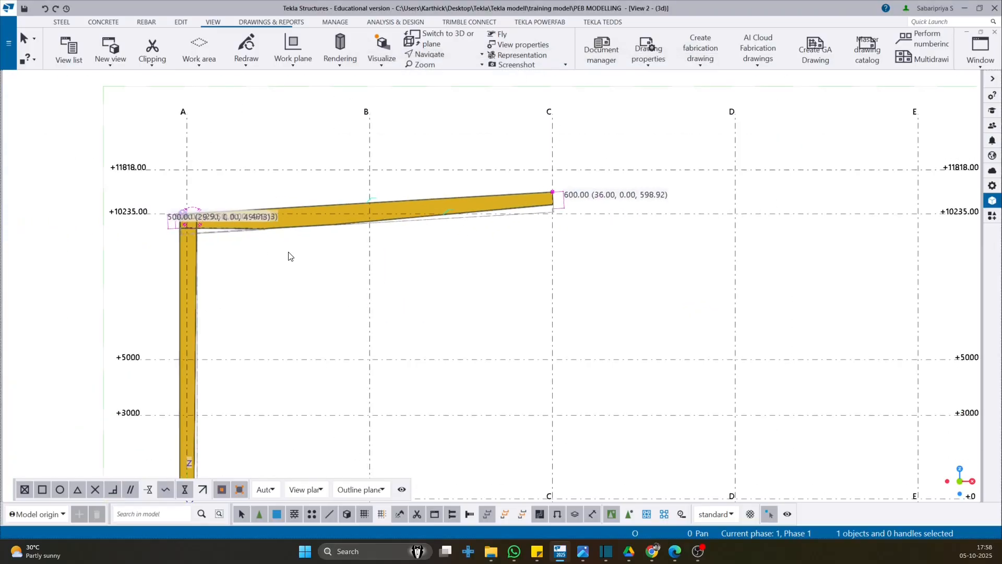